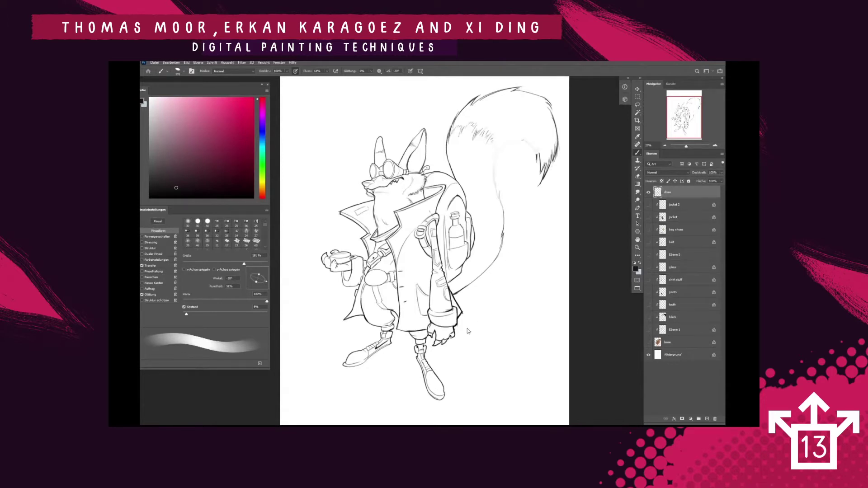
{"action": "left_click", "coordinate": [116, 411]}
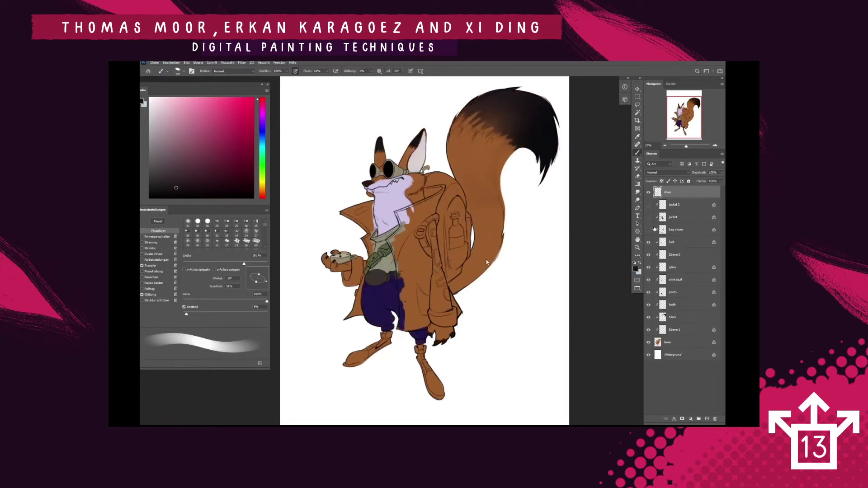
{"action": "left_click", "coordinate": [510, 282]}
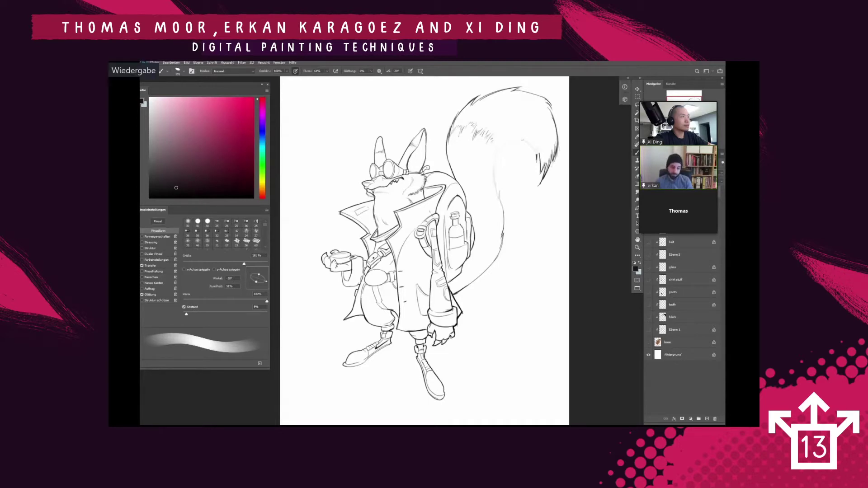
Step: Show the base layer and the clipped flat-colour layers above it so the line art is filled with colour
{"action": "left_click", "coordinate": [649, 342]}
{"action": "left_click", "coordinate": [648, 330]}
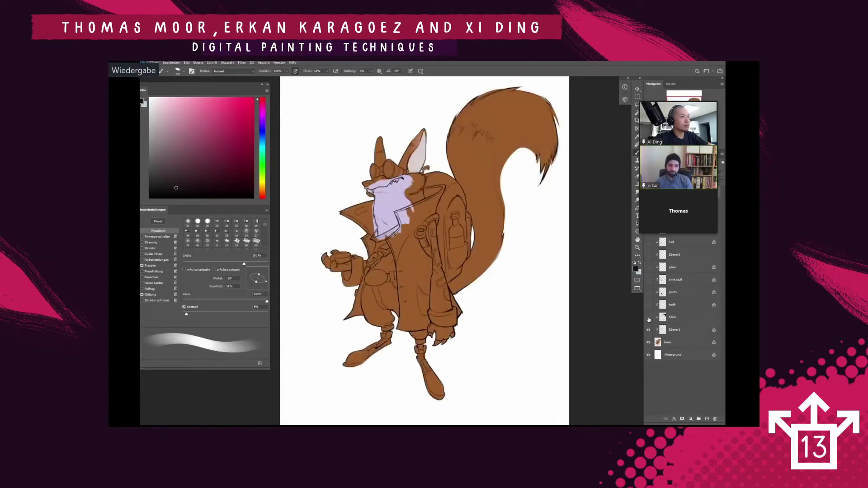
{"action": "left_click_drag", "start_coordinate": [649, 319], "coordinate": [649, 243]}
{"action": "key", "text": "space"}
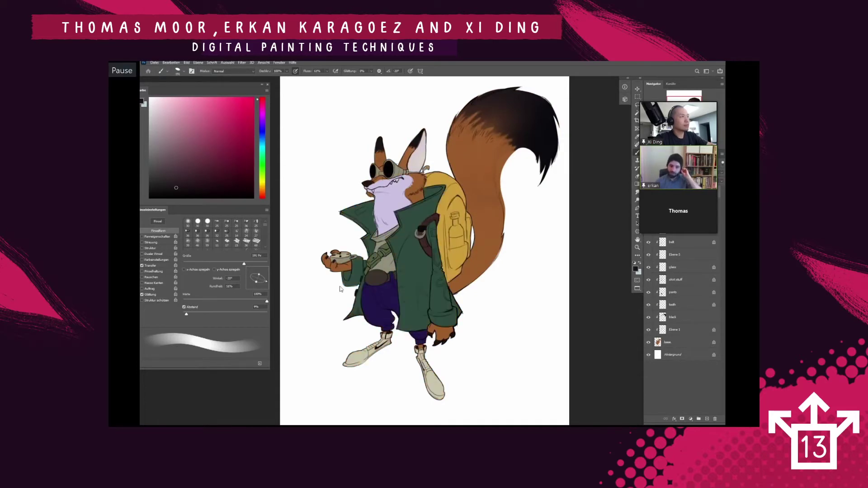
{"action": "left_click_drag", "start_coordinate": [681, 99], "coordinate": [593, 76]}
{"action": "key", "text": "space"}
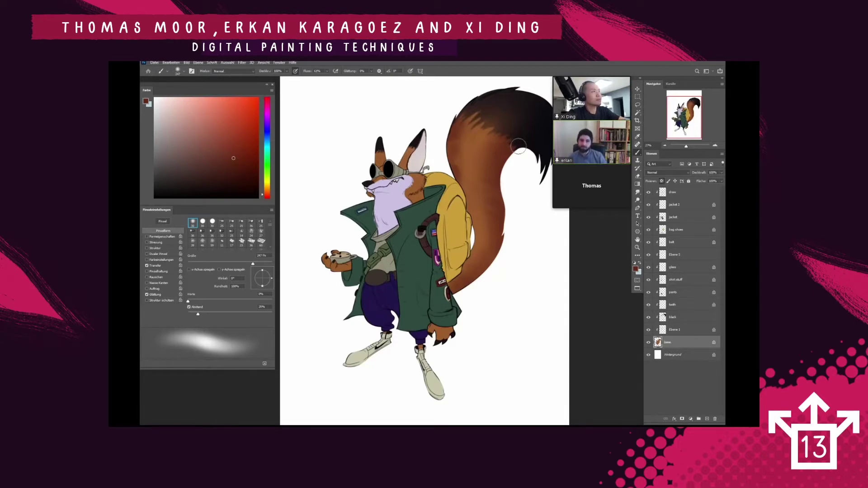
{"action": "key", "text": "space"}
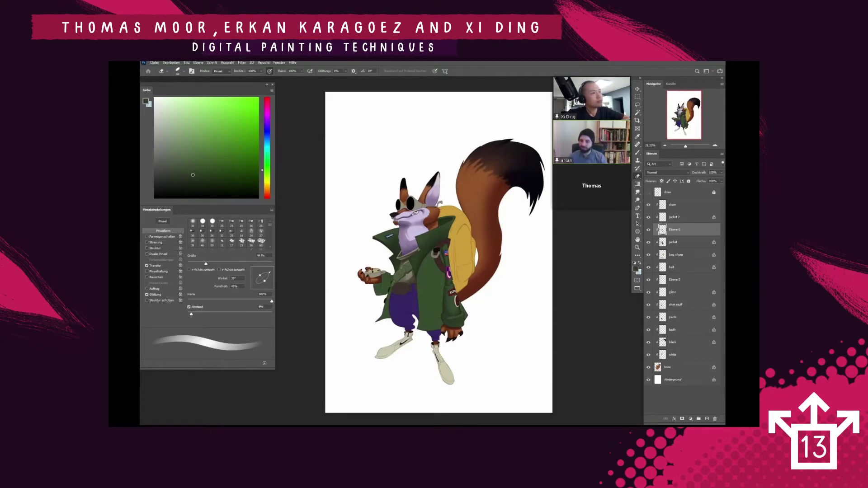
Step: Select the Ebene 6 layer and refine the dark green shading on the jacket's collar with the brush
{"action": "scroll", "coordinate": [415, 267], "scroll_direction": "up", "scroll_amount": 5}
{"action": "left_click", "coordinate": [675, 217]}
{"action": "key", "text": "alt+bracketleft"}
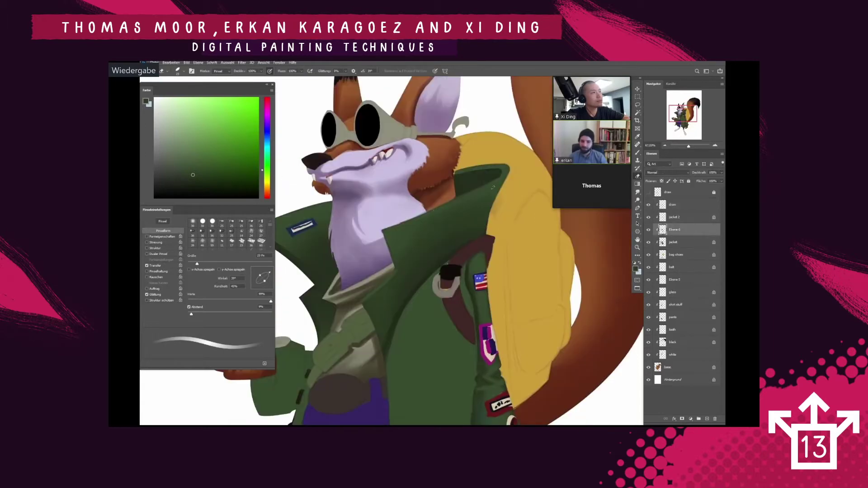
{"action": "scroll", "coordinate": [452, 226], "scroll_direction": "up", "scroll_amount": 2}
{"action": "key", "text": "b"}
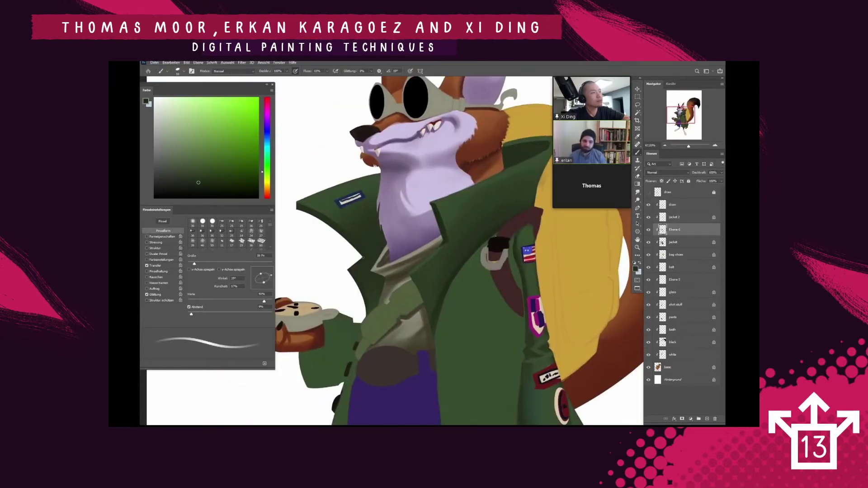
{"action": "scroll", "coordinate": [456, 262], "scroll_direction": "down", "scroll_amount": 3}
{"action": "scroll", "coordinate": [456, 262], "scroll_direction": "up", "scroll_amount": 2}
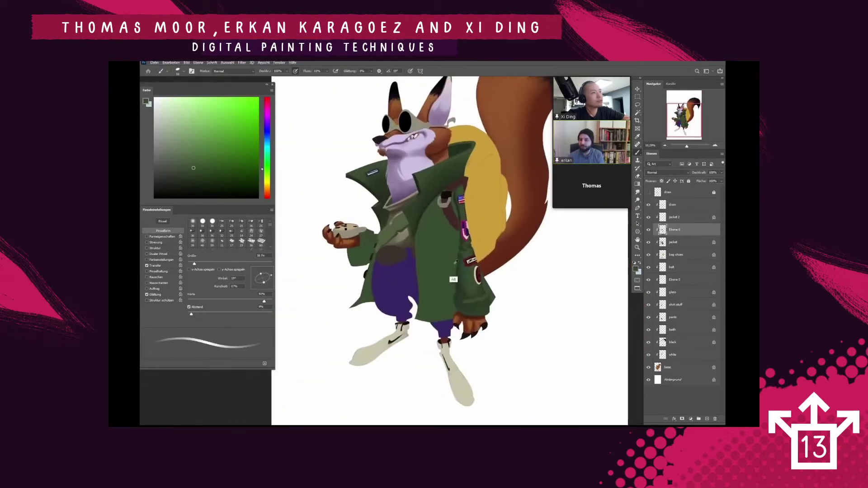
Step: Select around the jacket and brush soft fold shading onto its body, sampling its green and blending with the Smudge tool
{"action": "key", "text": "l"}
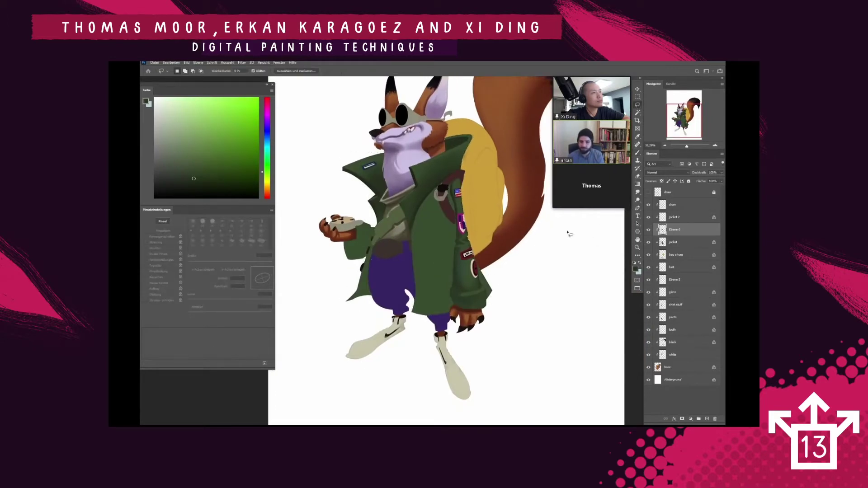
{"action": "key", "text": "b"}
{"action": "scroll", "coordinate": [377, 249], "scroll_direction": "up", "scroll_amount": 1}
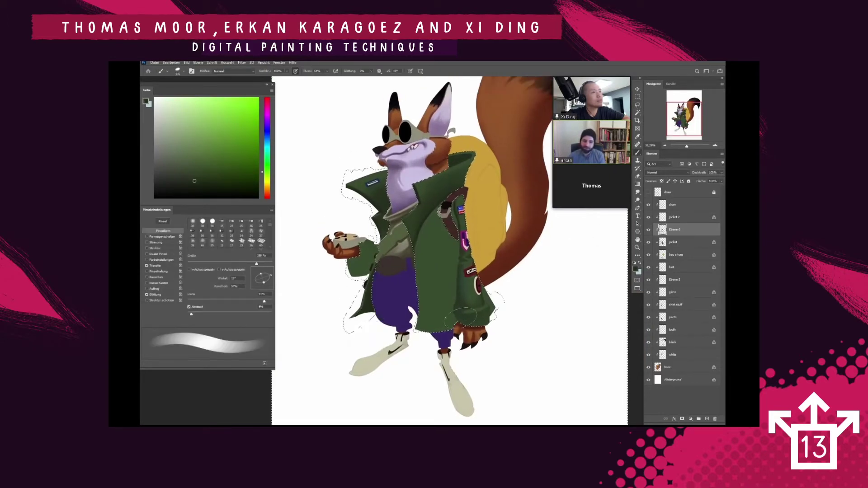
{"action": "scroll", "coordinate": [450, 251], "scroll_direction": "down", "scroll_amount": 1}
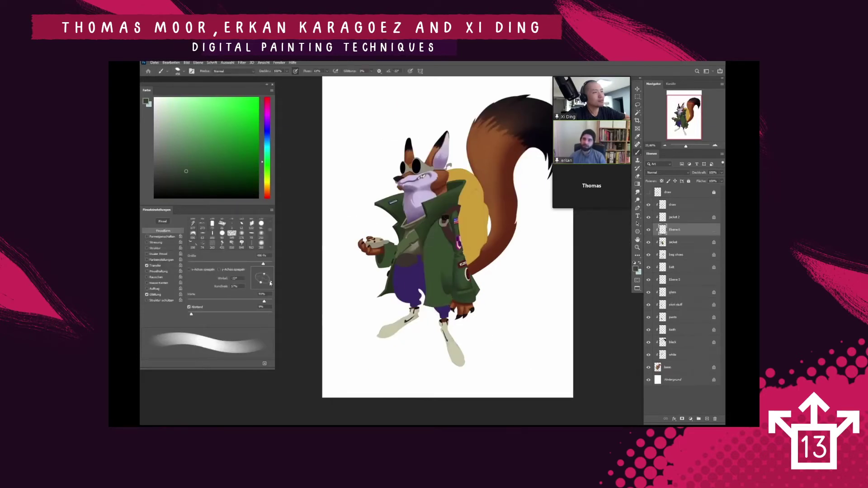
{"action": "left_click", "coordinate": [457, 301], "text": "alt"}
{"action": "key", "text": "r"}
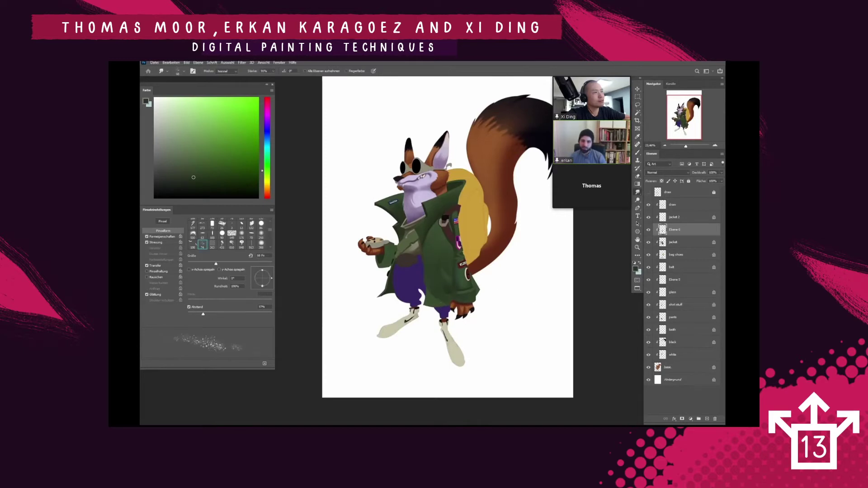
Step: Lasso the area around the raised hand and shade the sleeve cuff there with a smaller brush
{"action": "key", "text": "l"}
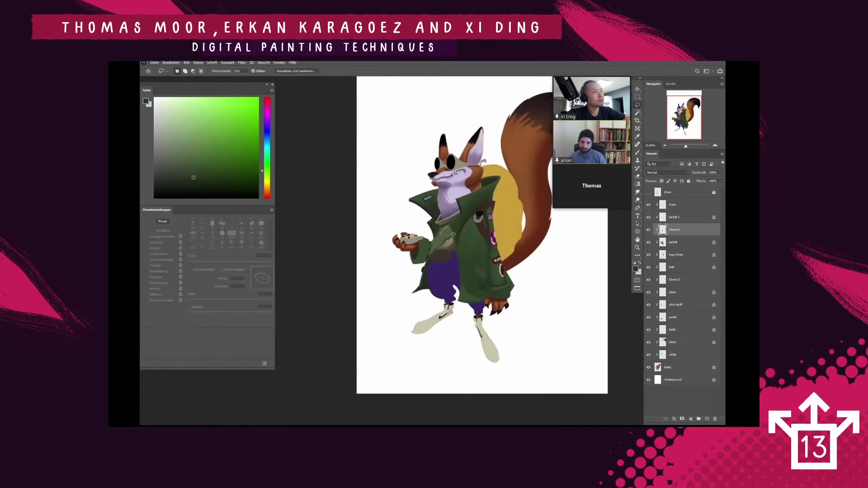
{"action": "left_click_drag", "start_coordinate": [426, 274], "coordinate": [423, 270]}
{"action": "key", "text": "b"}
{"action": "key", "text": "bracketleft"}
{"action": "key", "text": "bracketleft"}
{"action": "key", "text": "bracketleft"}
{"action": "key", "text": "bracketleft"}
{"action": "key", "text": "bracketleft"}
{"action": "key", "text": "bracketleft"}
{"action": "key", "text": "bracketleft"}
{"action": "key", "text": "bracketleft"}
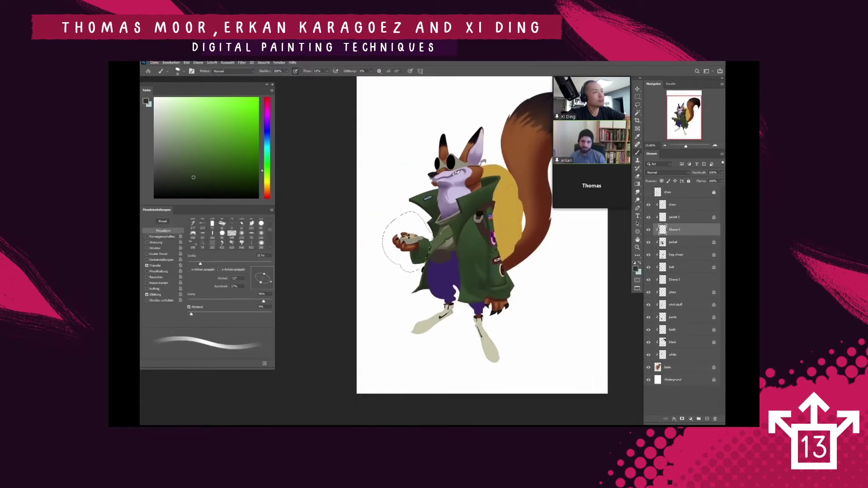
Step: Pick a dark brown foreground colour, load the jacket layer's outline as a selection and add dark shading along the jacket
{"action": "left_click", "coordinate": [636, 269]}
{"action": "left_click", "coordinate": [418, 258]}
{"action": "key", "text": "Return"}
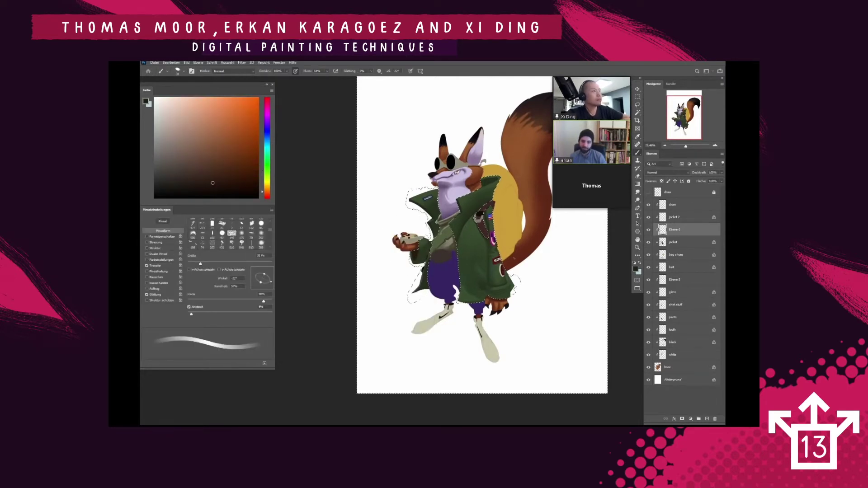
{"action": "left_click", "coordinate": [663, 243], "text": "ctrl"}
{"action": "scroll", "coordinate": [452, 239], "scroll_direction": "down", "scroll_amount": 1}
{"action": "key", "text": "bracketleft"}
{"action": "key", "text": "bracketleft"}
{"action": "key", "text": "bracketleft"}
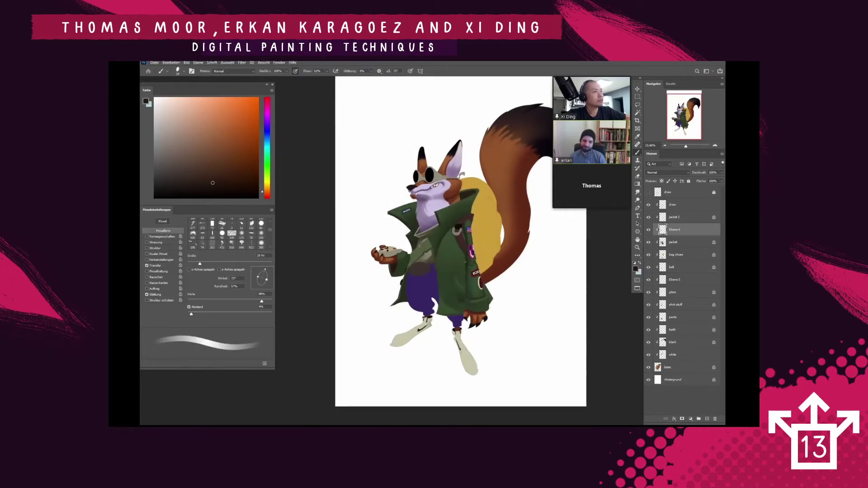
{"action": "key", "text": "bracketright"}
{"action": "key", "text": "bracketright"}
{"action": "key", "text": "bracketright"}
{"action": "key", "text": "bracketright"}
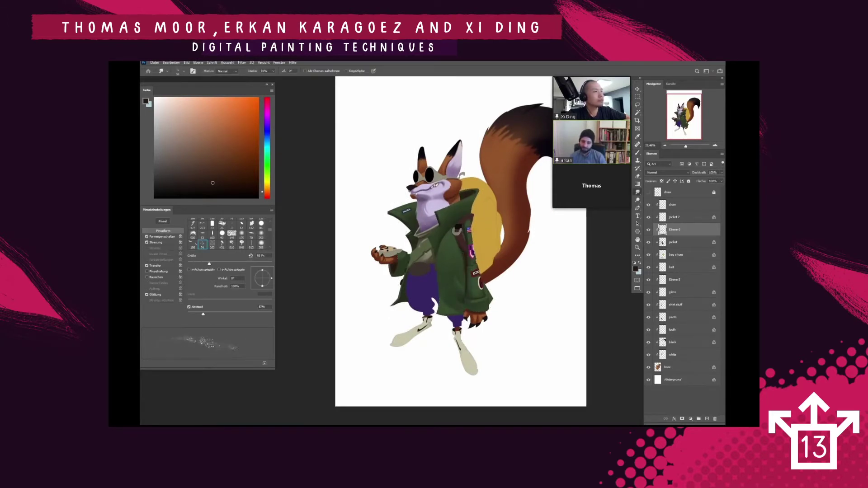
Step: Sample the collar's dark green and paint broader shading on the jacket with a larger brush
{"action": "scroll", "coordinate": [463, 263], "scroll_direction": "down", "scroll_amount": 1}
{"action": "scroll", "coordinate": [463, 263], "scroll_direction": "up", "scroll_amount": 2}
{"action": "left_click", "coordinate": [441, 224], "text": "alt"}
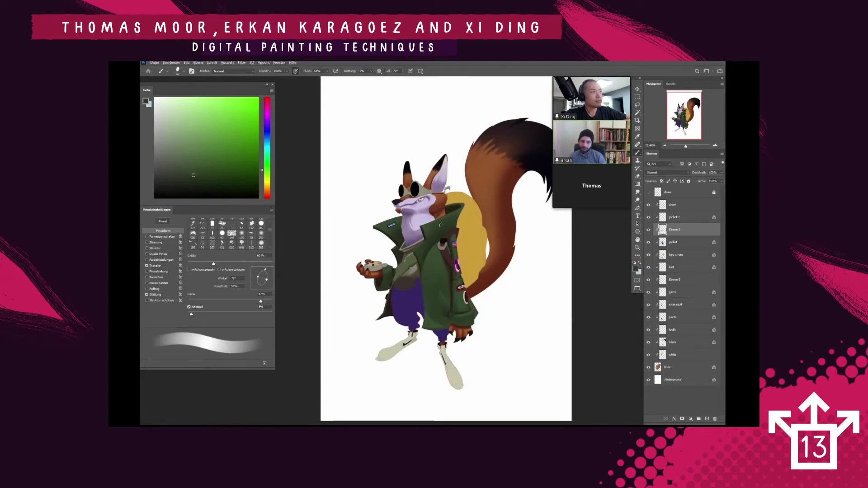
{"action": "key", "text": "bracketright"}
{"action": "left_click", "coordinate": [441, 225], "text": "alt"}
{"action": "scroll", "coordinate": [441, 224], "scroll_direction": "up", "scroll_amount": 1}
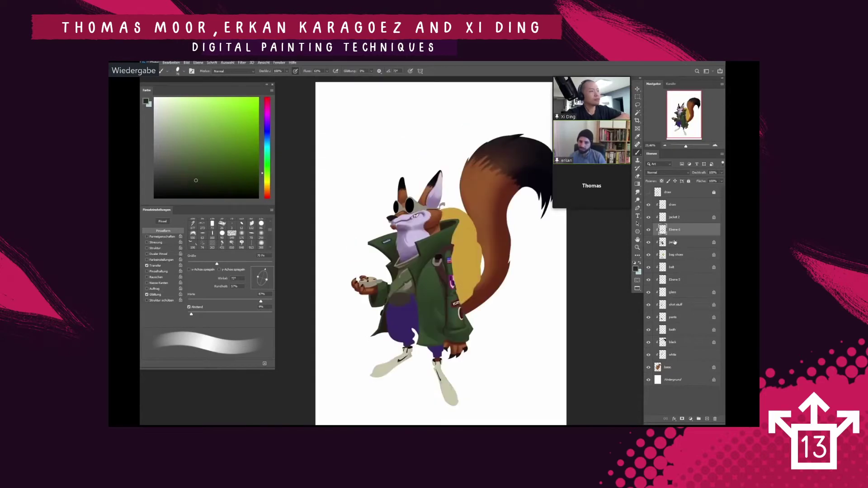
Step: Work on the Ebene 6 layer beneath the jacket layer and set the foreground colour to ochre #947021 for the backpack
{"action": "left_click_drag", "start_coordinate": [677, 248], "coordinate": [677, 249]}
{"action": "left_click", "coordinate": [635, 269]}
{"action": "left_click", "coordinate": [398, 271]}
{"action": "left_click", "coordinate": [662, 230], "text": "ctrl"}
{"action": "left_click", "coordinate": [635, 269]}
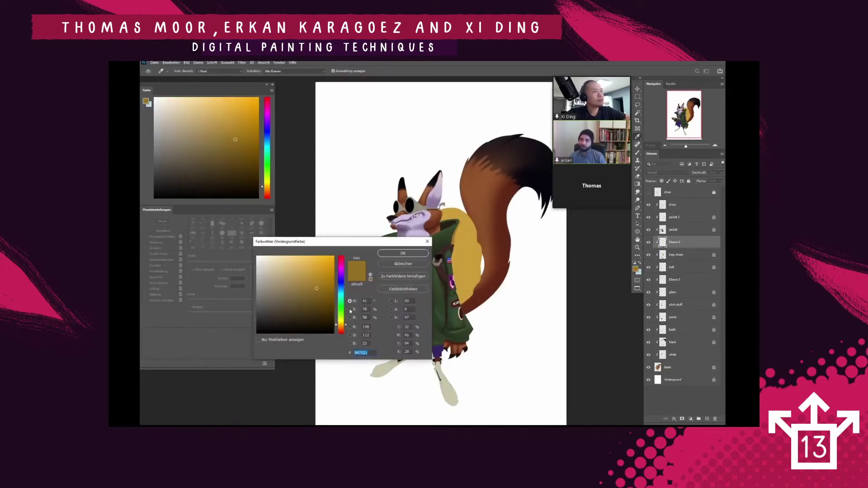
{"action": "key", "text": "space"}
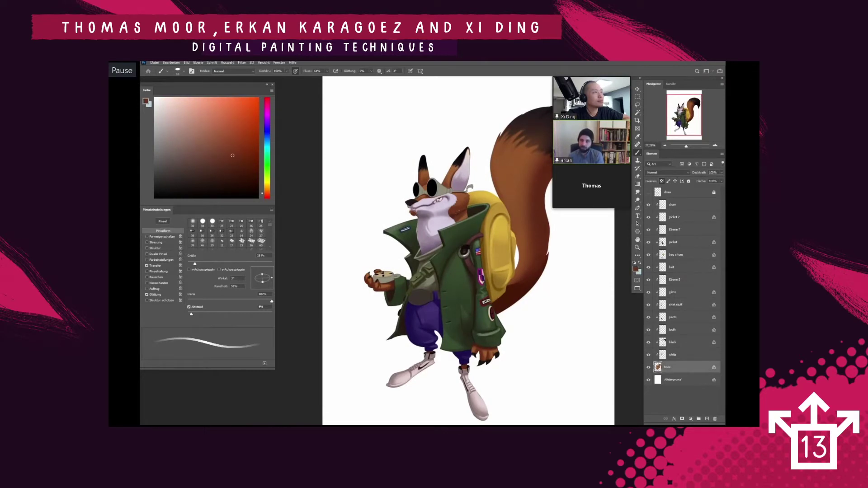
{"action": "key", "text": "i"}
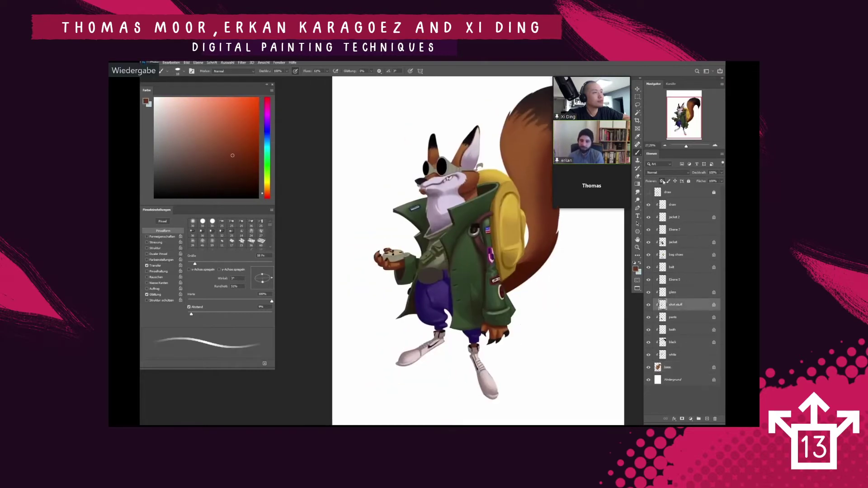
{"action": "left_click", "coordinate": [145, 101]}
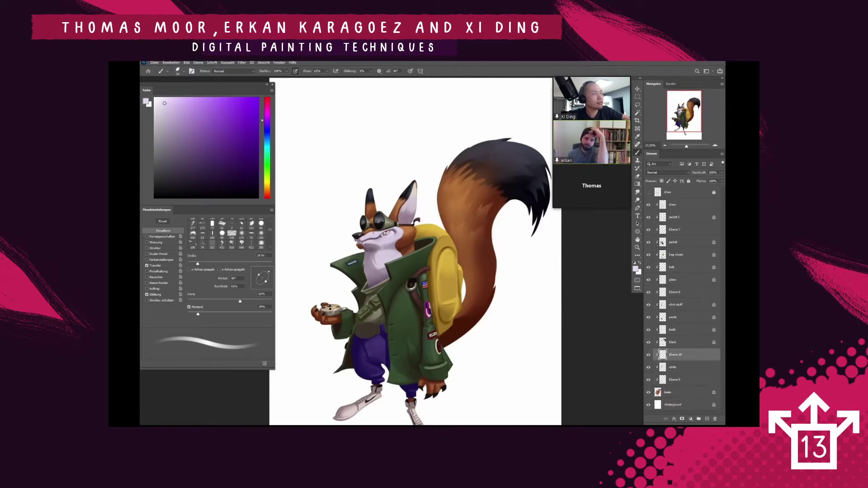
Step: Adjust the brush size and paint pale lavender highlights on the neck fur on the Ebene 10 layer
{"action": "key", "text": "bracketright"}
{"action": "key", "text": "bracketright"}
{"action": "key", "text": "bracketright"}
{"action": "key", "text": "bracketright"}
{"action": "key", "text": "bracketright"}
{"action": "key", "text": "bracketleft"}
{"action": "key", "text": "bracketleft"}
{"action": "key", "text": "bracketleft"}
{"action": "key", "text": "bracketleft"}
{"action": "key", "text": "bracketleft"}
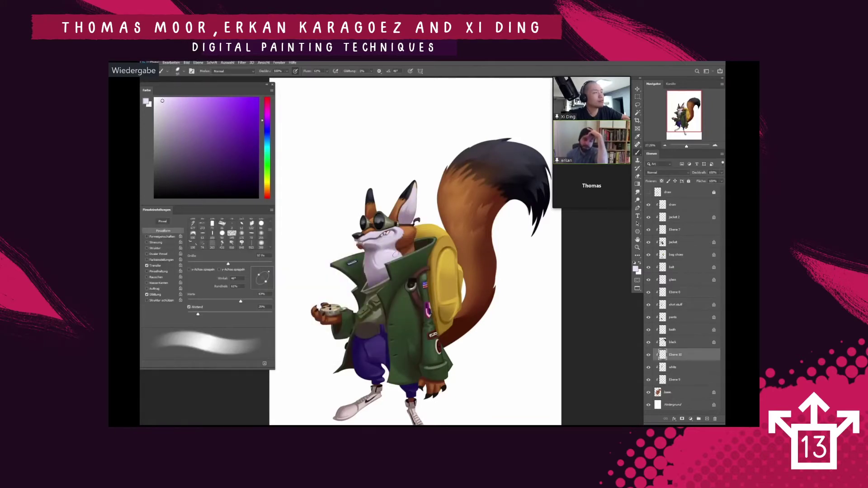
Step: Undo the last stroke and sample the ear's near-black as the colour for the black fur layer
{"action": "scroll", "coordinate": [462, 278], "scroll_direction": "down", "scroll_amount": 2}
{"action": "left_click", "coordinate": [458, 264], "text": "alt"}
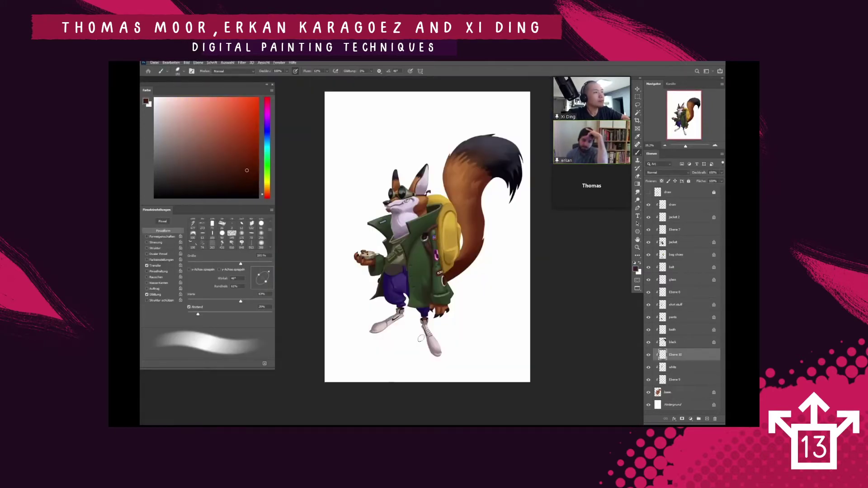
{"action": "key", "text": "ctrl+z"}
{"action": "left_click", "coordinate": [401, 174], "text": "alt"}
{"action": "left_click_drag", "start_coordinate": [400, 174], "coordinate": [417, 146]}
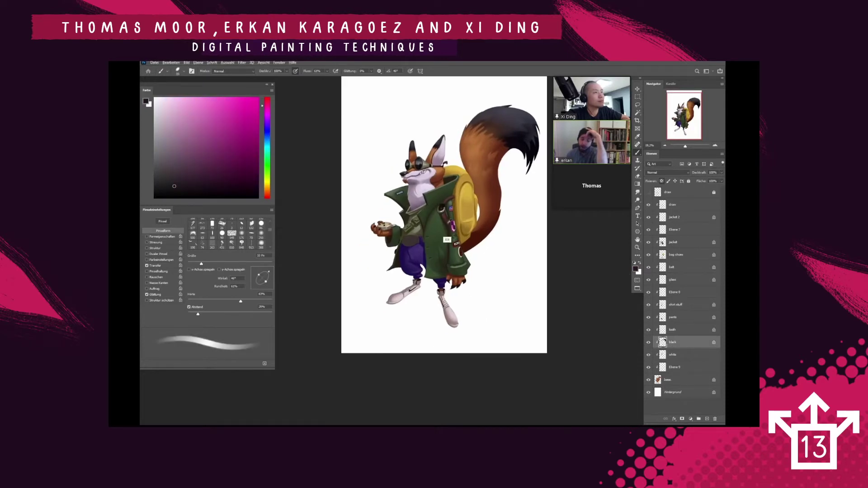
Step: Merge the Ebene 8 and Ebene 9 painting layers down into the layers beneath them
{"action": "left_click", "coordinate": [649, 293]}
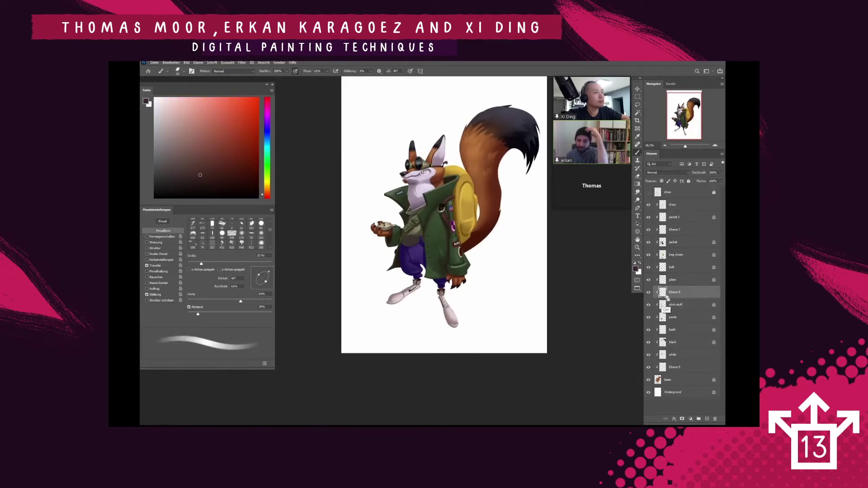
{"action": "key", "text": "ctrl+z"}
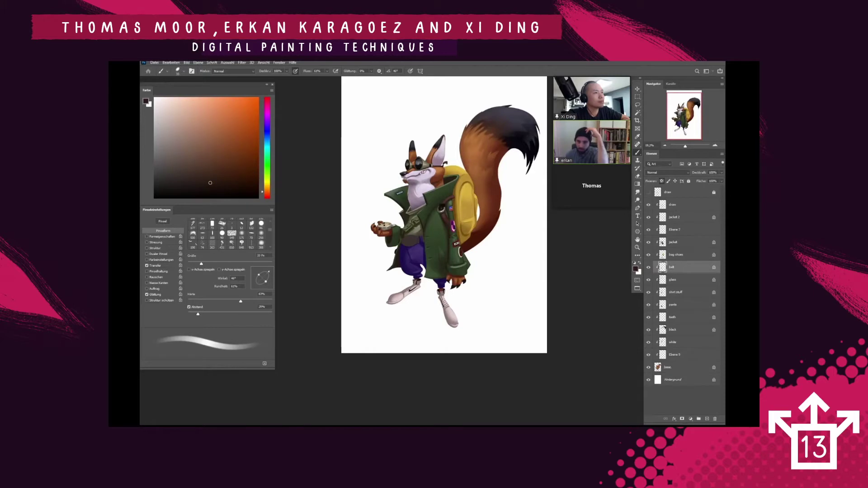
{"action": "left_click", "coordinate": [658, 368]}
{"action": "key", "text": "ctrl+z"}
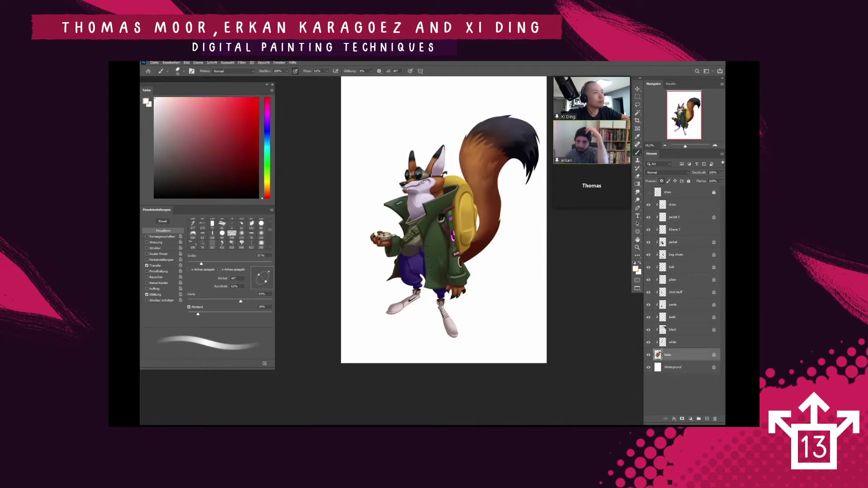
Step: Select the black layer and blend its fur markings with the Smudge tool
{"action": "left_click", "coordinate": [673, 330]}
{"action": "key", "text": "ctrl+z"}
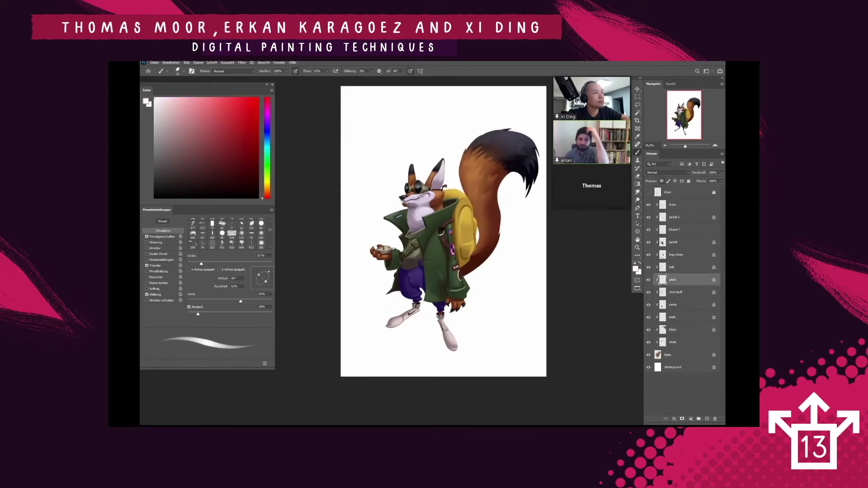
{"action": "key", "text": "ctrl+z"}
{"action": "key", "text": "r"}
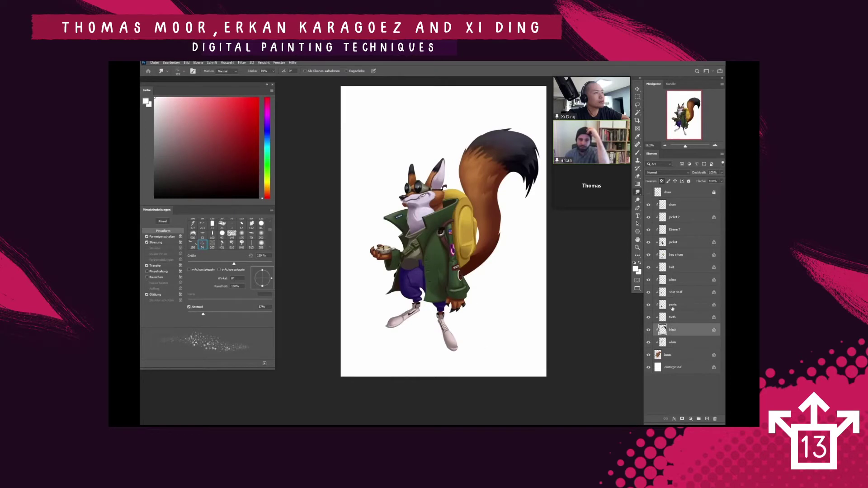
{"action": "key", "text": "ctrl+z"}
Step: Clear the selection, add a new layer above the white layer and sample a pale colour for a resized brush
{"action": "key", "text": "b"}
{"action": "right_click", "coordinate": [434, 241]}
{"action": "key", "text": "Escape"}
{"action": "key", "text": "ctrl+d"}
{"action": "key", "text": "ctrl+shift+alt+n"}
{"action": "key", "text": "bracketright"}
{"action": "key", "text": "bracketright"}
{"action": "key", "text": "bracketright"}
{"action": "key", "text": "bracketright"}
{"action": "key", "text": "bracketright"}
{"action": "key", "text": "bracketleft"}
{"action": "key", "text": "bracketleft"}
{"action": "key", "text": "bracketleft"}
{"action": "key", "text": "bracketleft"}
{"action": "key", "text": "bracketleft"}
{"action": "key", "text": "bracketleft"}
{"action": "key", "text": "bracketleft"}
{"action": "key", "text": "bracketleft"}
{"action": "key", "text": "bracketleft"}
{"action": "key", "text": "bracketleft"}
{"action": "left_click", "coordinate": [529, 288], "text": "alt"}
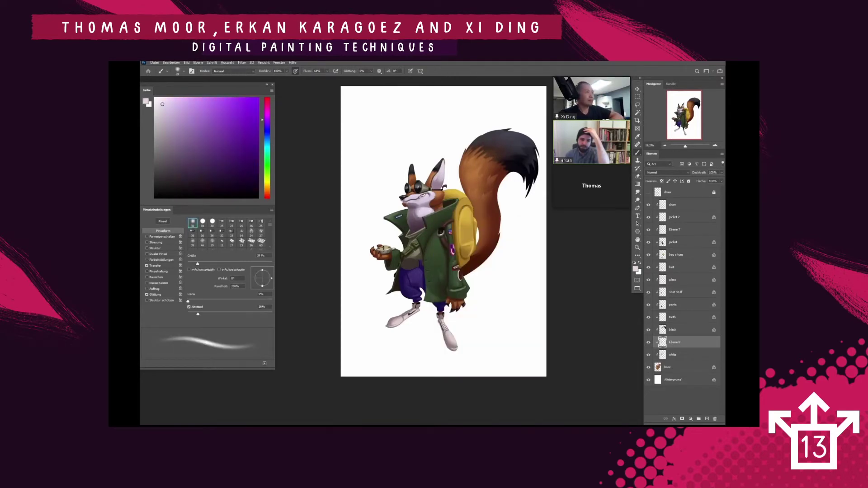
Step: Raise the brush hardness to 100% and flatten its round tip into a narrow ellipse for fur strokes
{"action": "key", "text": "shift+bracketright"}
{"action": "key", "text": "shift+bracketright"}
{"action": "key", "text": "shift+bracketright"}
{"action": "key", "text": "shift+bracketright"}
{"action": "scroll", "coordinate": [407, 180], "scroll_direction": "up", "scroll_amount": 5}
{"action": "left_click_drag", "start_coordinate": [262, 270], "coordinate": [270, 283]}
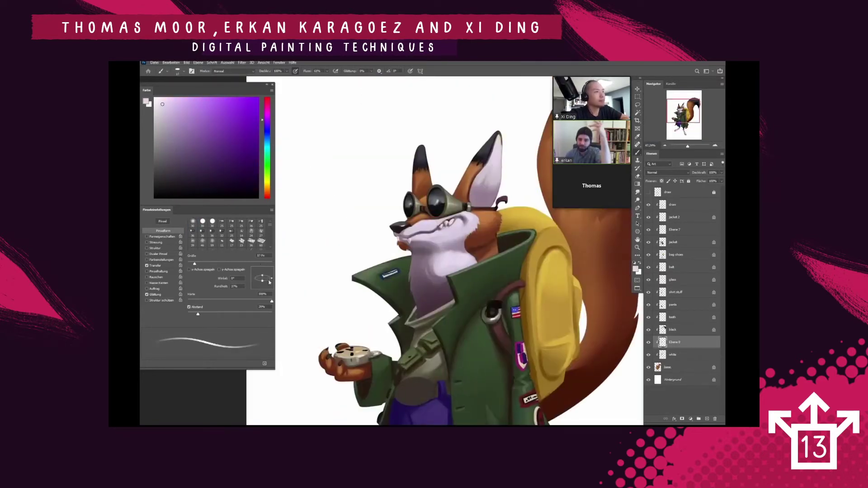
Step: Select the draw layer and go over its line work around the fox's head with the Eraser
{"action": "left_click", "coordinate": [679, 204]}
{"action": "left_click_drag", "start_coordinate": [429, 249], "coordinate": [414, 223]}
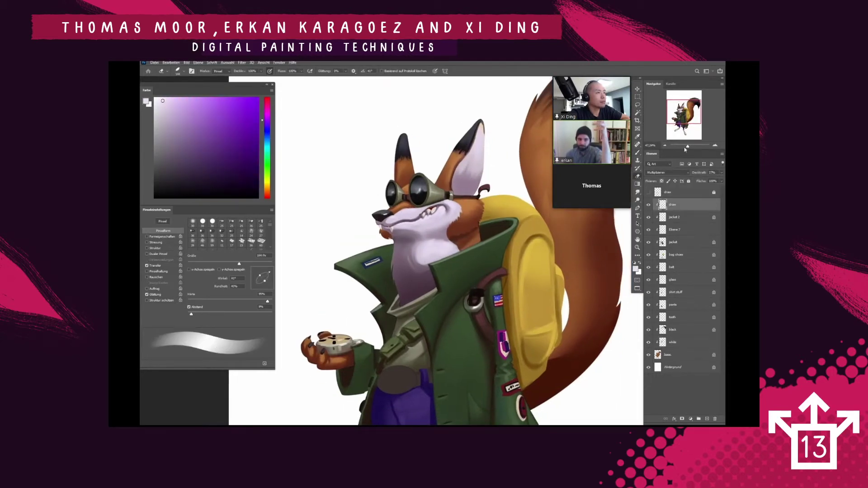
{"action": "key", "text": "ctrl+0"}
Step: Touch up the goggles on the shirt stuff layer with a pale olive tone sampled from the goggle rim
{"action": "left_click", "coordinate": [676, 292]}
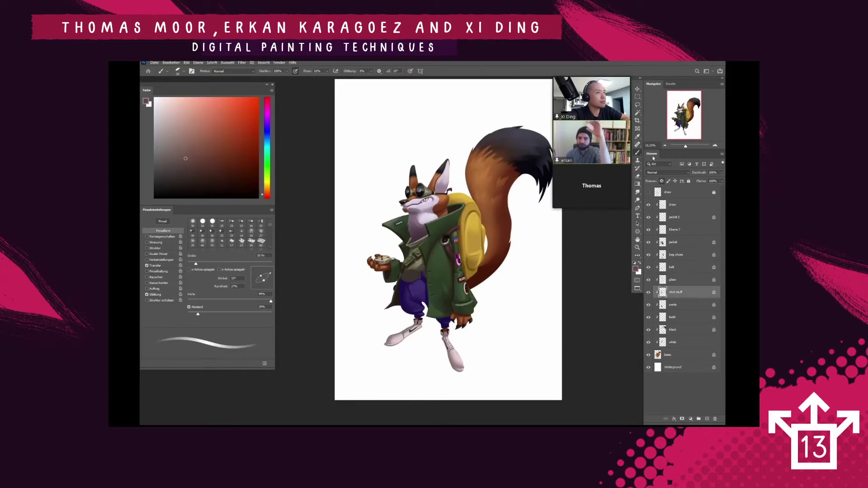
{"action": "key", "text": "ctrl+1"}
{"action": "left_click_drag", "start_coordinate": [543, 160], "coordinate": [606, 382]}
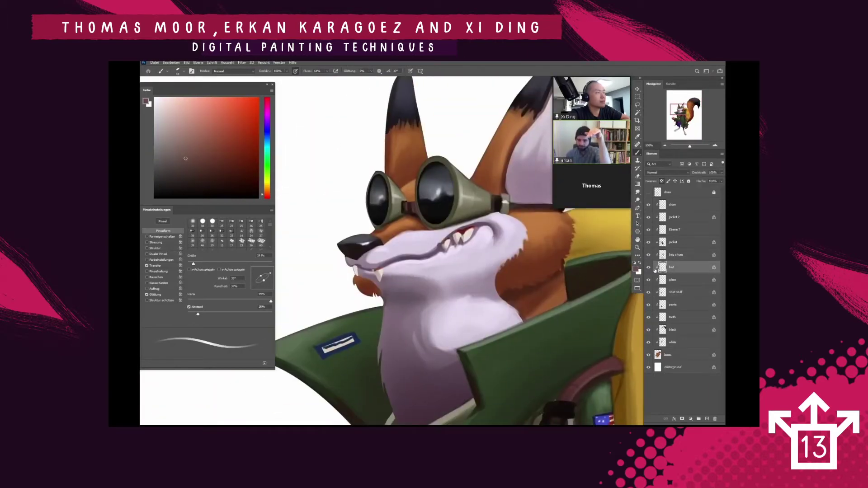
{"action": "left_click", "coordinate": [469, 187], "text": "alt"}
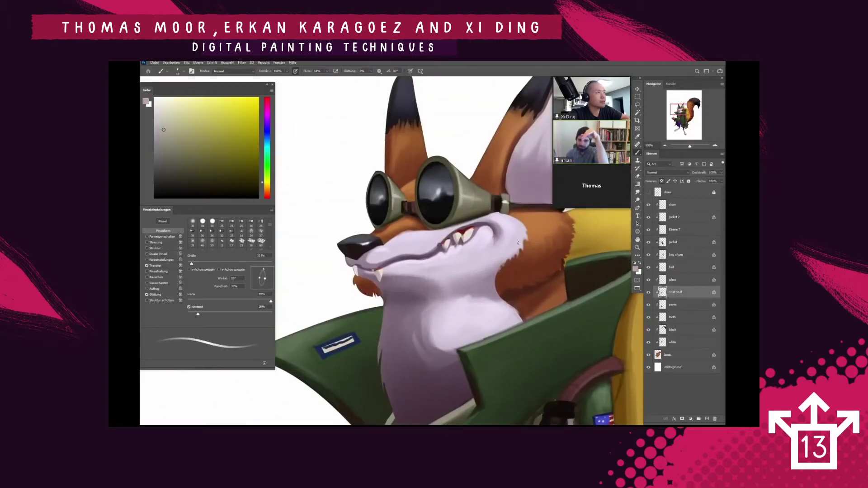
Step: Shade the round belt pouch on the belt layer with dark, grey and blue tones sampled from the fox
{"action": "key", "text": "ctrl+0"}
{"action": "scroll", "coordinate": [510, 273], "scroll_direction": "up", "scroll_amount": 5}
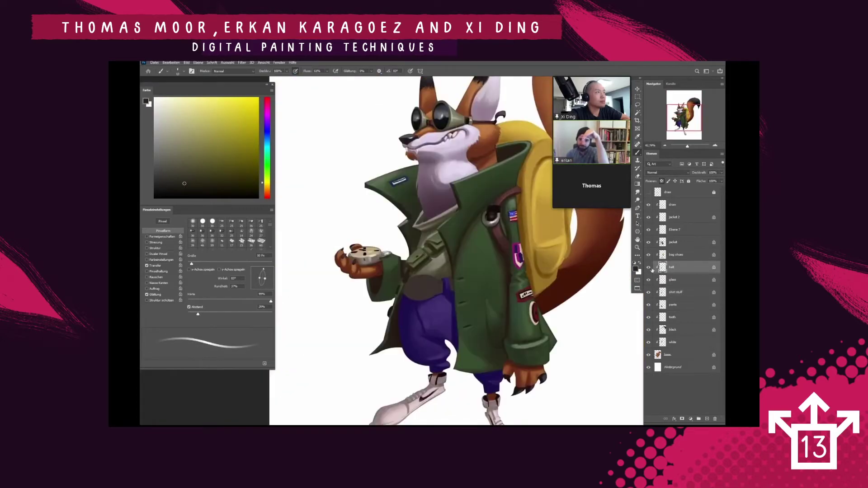
{"action": "left_click", "coordinate": [510, 273], "text": "alt"}
{"action": "left_click_drag", "start_coordinate": [407, 294], "coordinate": [439, 285]}
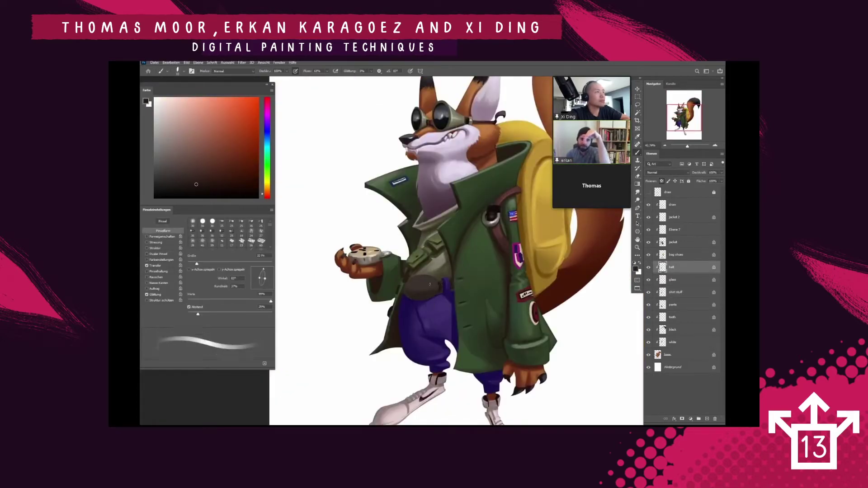
{"action": "key", "text": "period"}
{"action": "left_click", "coordinate": [428, 211], "text": "alt"}
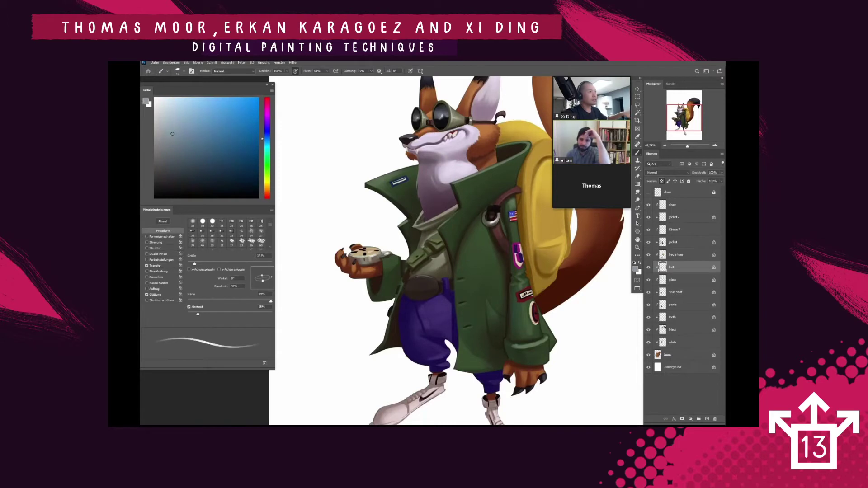
{"action": "left_click", "coordinate": [453, 136], "text": "alt"}
{"action": "left_click", "coordinate": [425, 316], "text": "alt"}
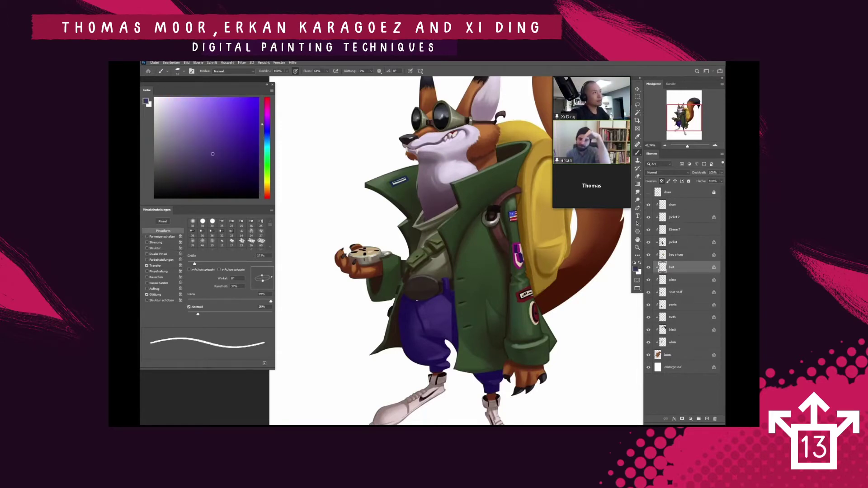
{"action": "key", "text": "ctrl+0"}
{"action": "key", "text": "x"}
{"action": "scroll", "coordinate": [428, 284], "scroll_direction": "up", "scroll_amount": 3}
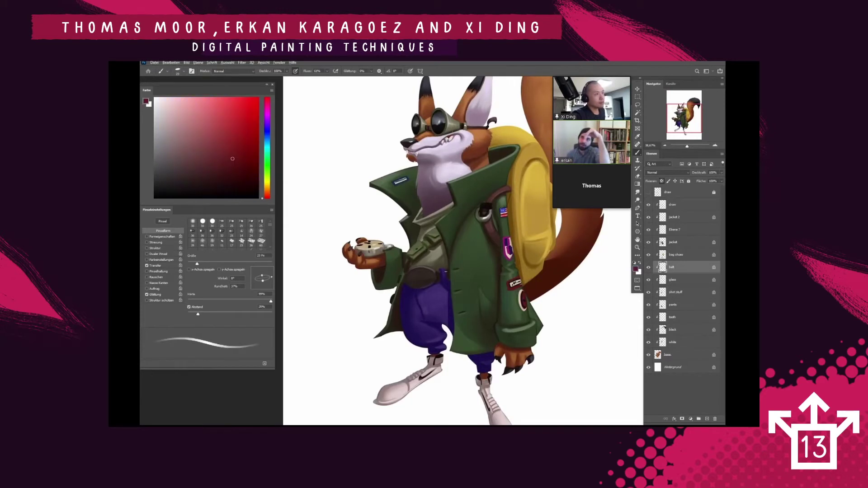
Step: Erase line work around the shoes on the draw layer with a large Eraser
{"action": "scroll", "coordinate": [436, 270], "scroll_direction": "down", "scroll_amount": 4}
{"action": "key", "text": "e"}
{"action": "key", "text": "alt+period"}
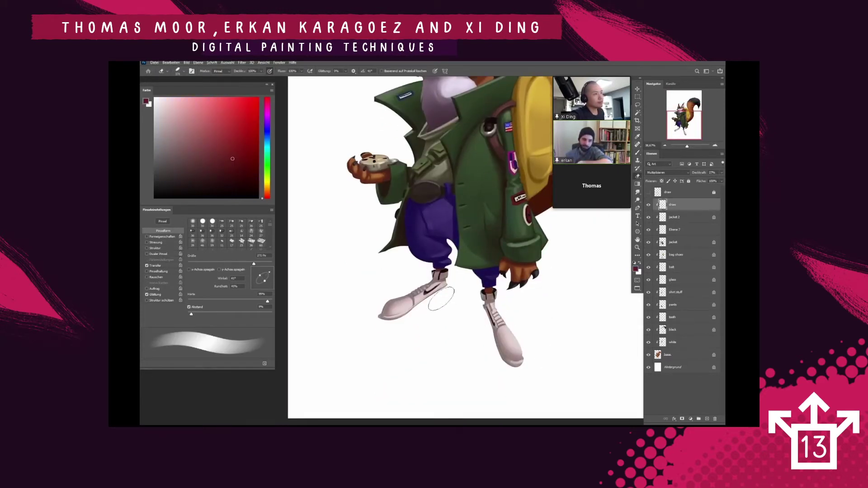
{"action": "left_click_drag", "start_coordinate": [633, 307], "coordinate": [622, 292]}
Step: Paint shading on both shoes on the bag shoes layer with the Brush, using muted greyish tones
{"action": "left_click", "coordinate": [676, 255]}
{"action": "key", "text": "b"}
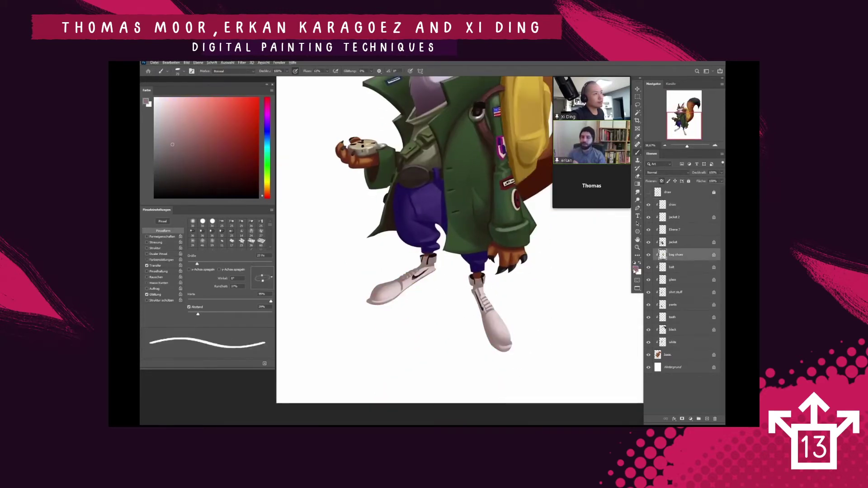
{"action": "right_click", "coordinate": [307, 308], "text": "alt+shift"}
{"action": "left_click_drag", "start_coordinate": [452, 254], "coordinate": [463, 241]}
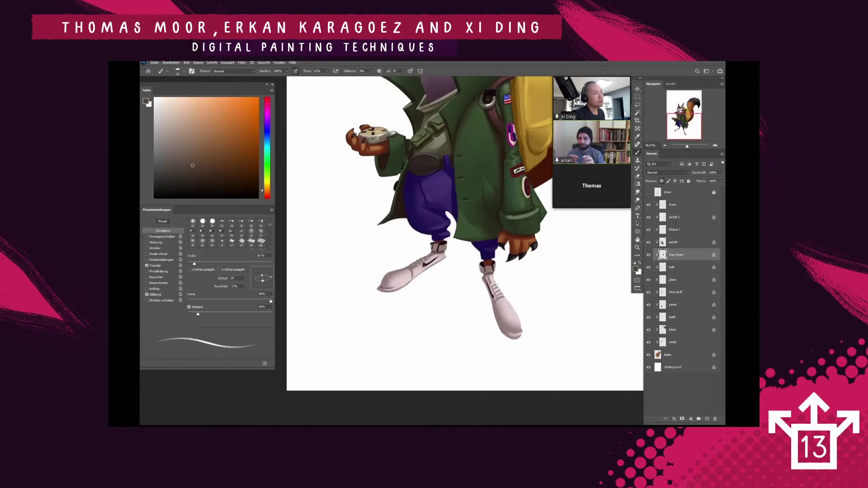
{"action": "left_click_drag", "start_coordinate": [481, 268], "coordinate": [470, 274]}
Step: Shade the yellow backpack on the bag shoes layer with a dark brown and an enlarged brush
{"action": "scroll", "coordinate": [469, 274], "scroll_direction": "down", "scroll_amount": 5}
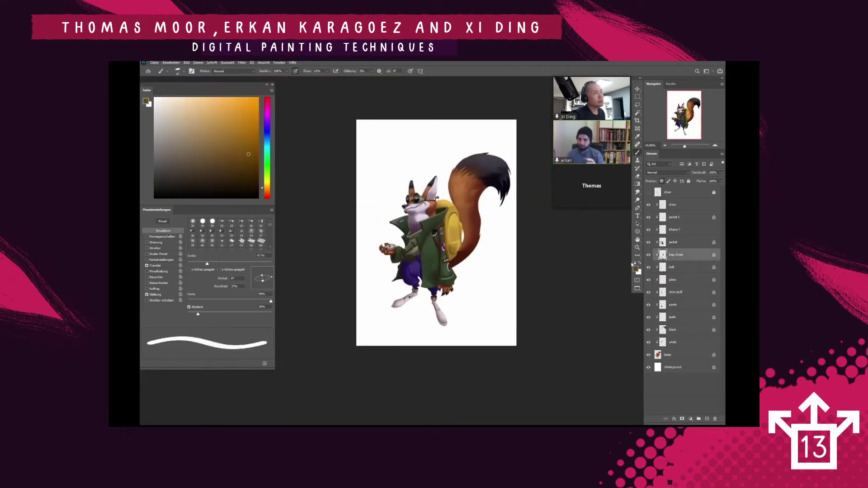
{"action": "scroll", "coordinate": [445, 248], "scroll_direction": "up", "scroll_amount": 3}
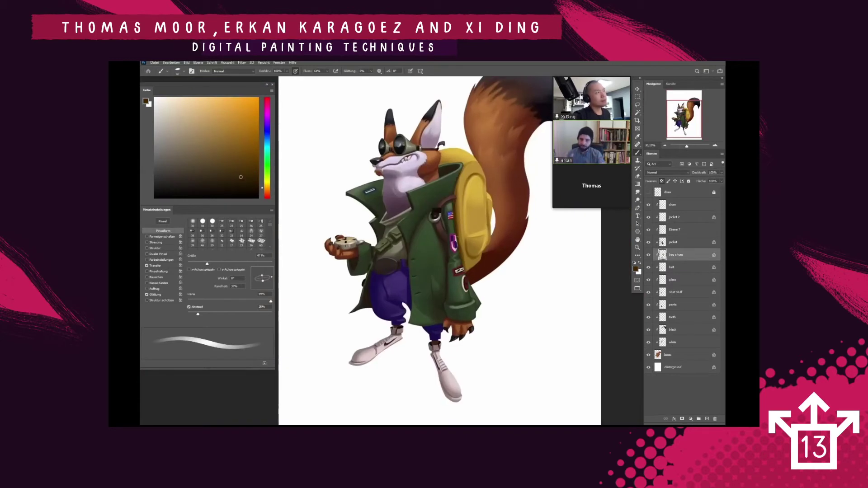
{"action": "left_click_drag", "start_coordinate": [444, 249], "coordinate": [437, 269]}
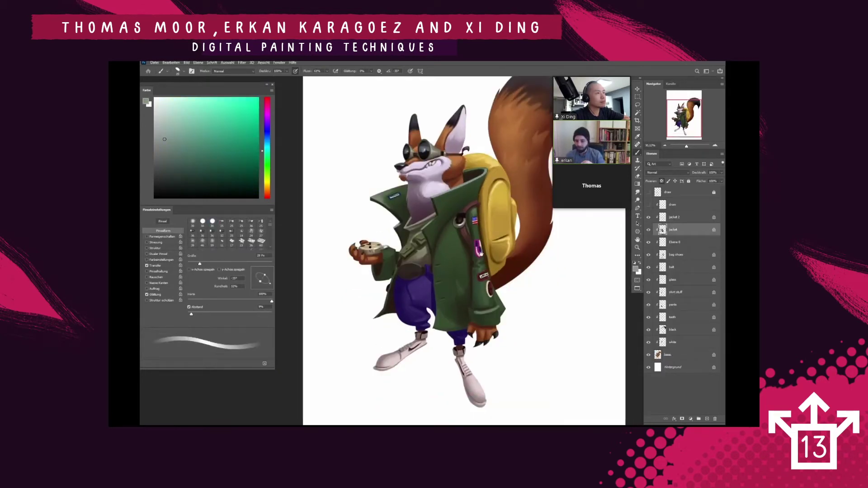
Step: Paint a soft grey-green sheen on the coat on a new layer above jacket, softening it with a resized round Eraser
{"action": "right_click", "coordinate": [482, 244]}
{"action": "double_click", "coordinate": [508, 295]}
{"action": "key", "text": "e"}
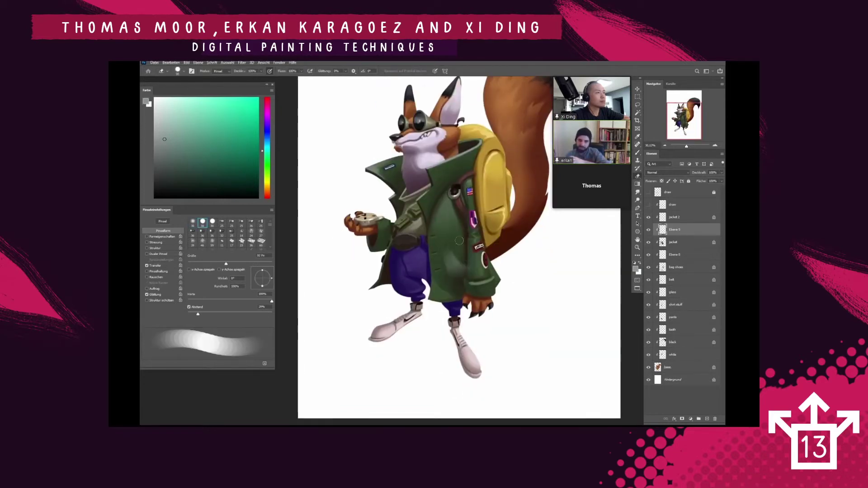
{"action": "key", "text": "bracketleft"}
{"action": "key", "text": "bracketleft"}
{"action": "key", "text": "bracketleft"}
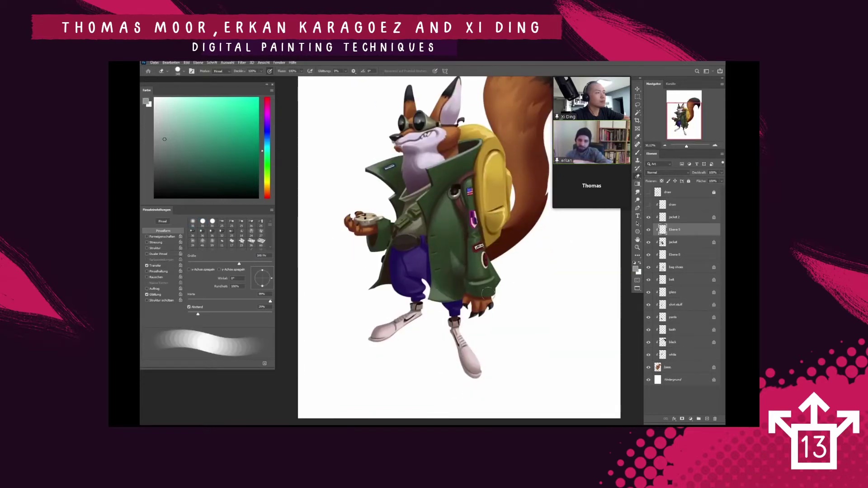
{"action": "key", "text": "b"}
{"action": "key", "text": "e"}
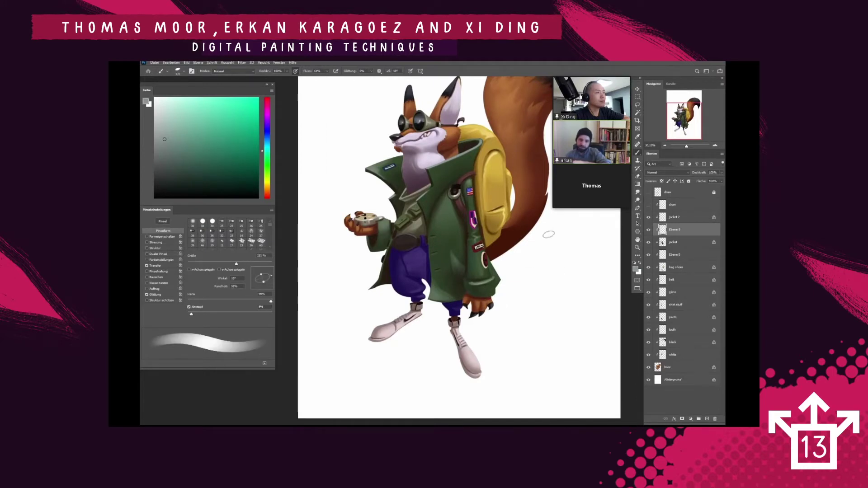
Step: Move the Ebene 9 layer directly above pants, lasso a fold of the trousers and sample their dark blue for the brush
{"action": "scroll", "coordinate": [475, 244], "scroll_direction": "down", "scroll_amount": 3}
{"action": "scroll", "coordinate": [475, 245], "scroll_direction": "up", "scroll_amount": 5}
{"action": "key", "text": "ctrl+bracketleft"}
{"action": "key", "text": "ctrl+bracketleft"}
{"action": "key", "text": "ctrl+bracketleft"}
{"action": "key", "text": "ctrl+bracketleft"}
{"action": "key", "text": "ctrl+bracketleft"}
{"action": "key", "text": "ctrl+bracketleft"}
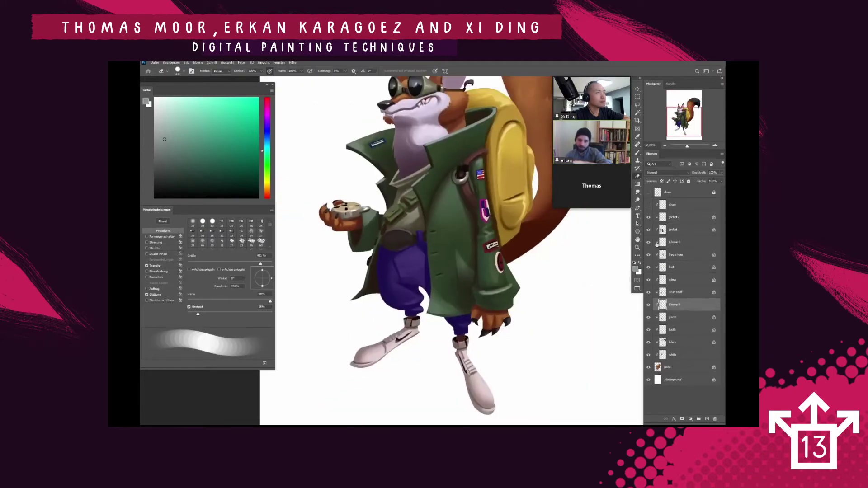
{"action": "key", "text": "l"}
{"action": "left_click", "coordinate": [422, 292], "text": "alt"}
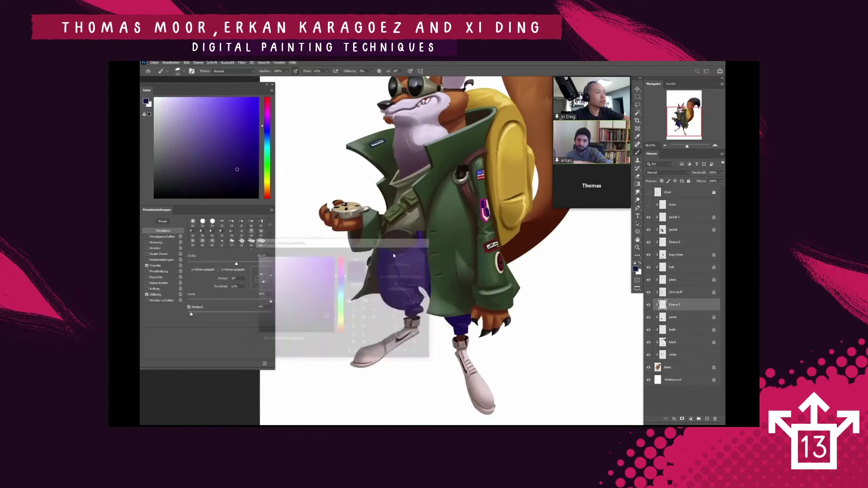
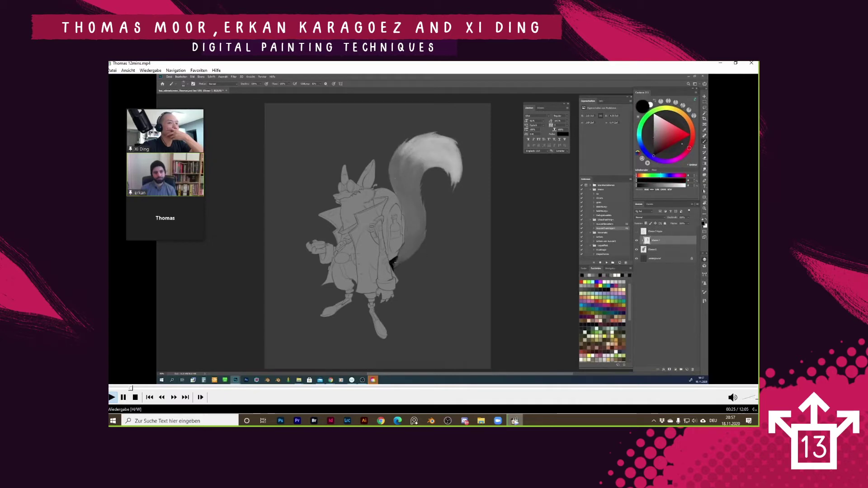
Step: Watch the recorded fox painting videos in the media player, pausing and resuming playback
{"action": "key", "text": "space"}
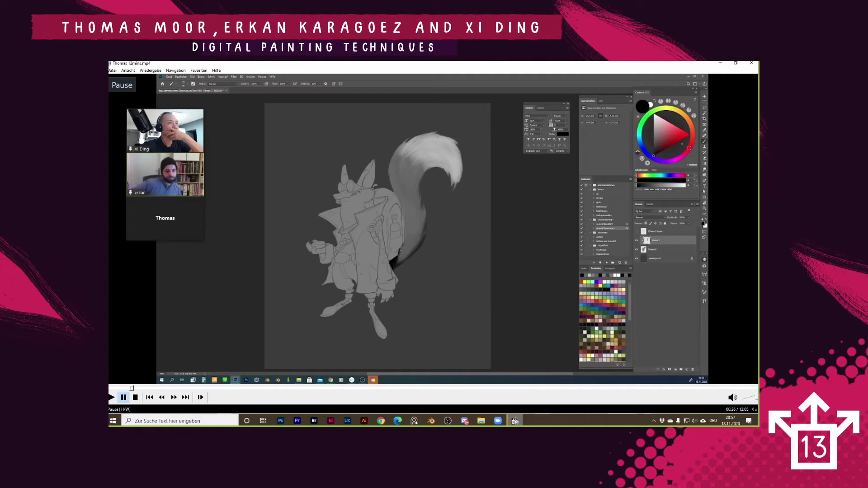
{"action": "key", "text": "space"}
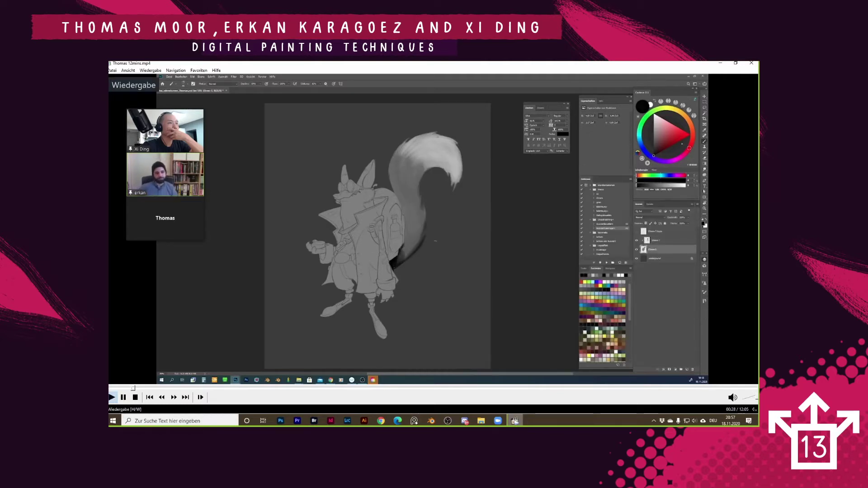
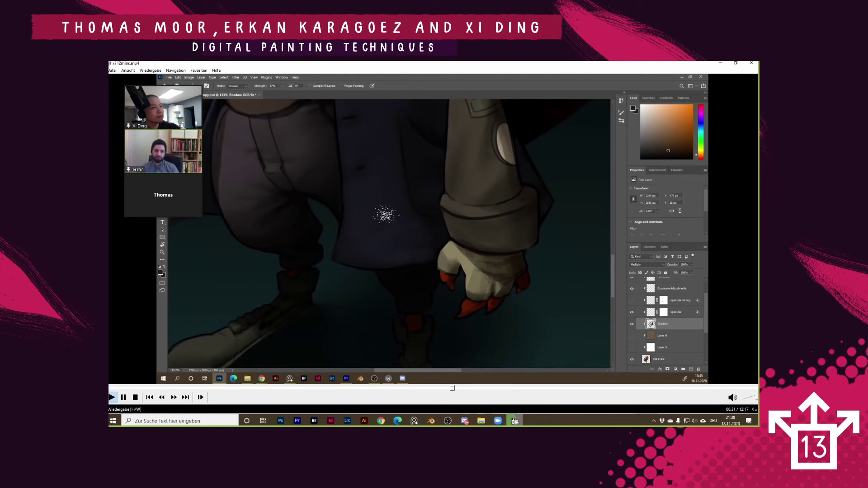
{"action": "key", "text": "space"}
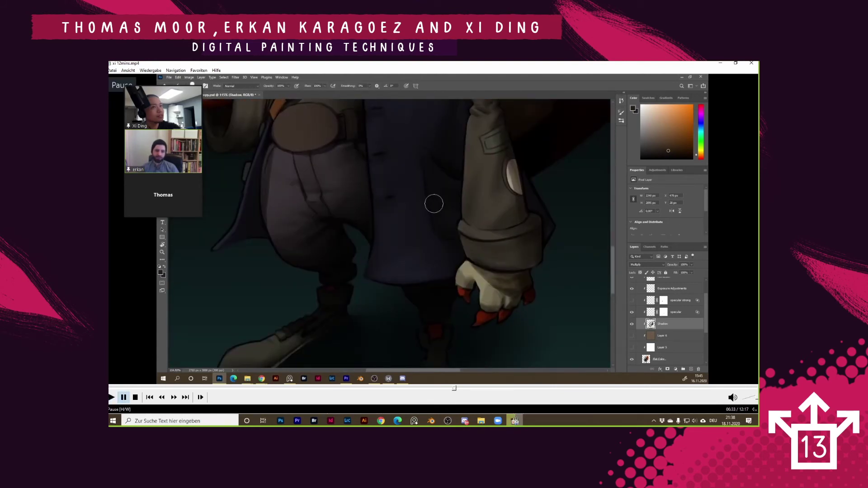
{"action": "key", "text": "space"}
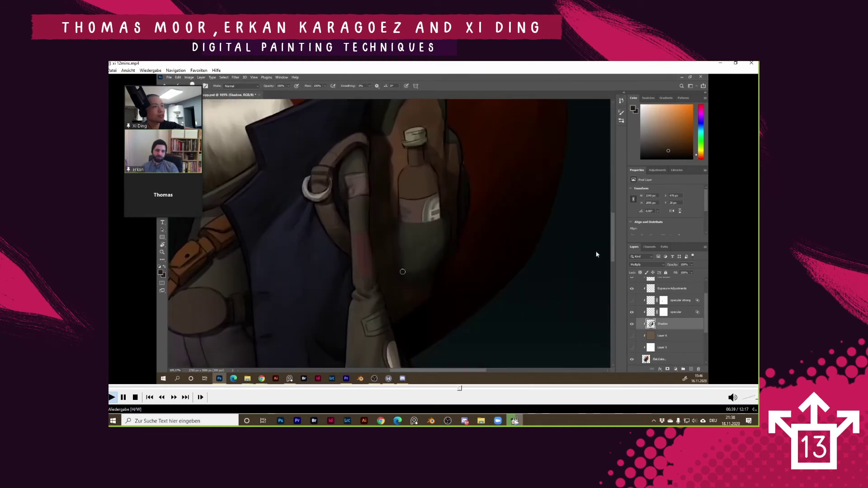
Step: Pause the video, open the Ref folder of PIXEL 20 Project and examine the board of fox and leather jacket references up close
{"action": "key", "text": "space"}
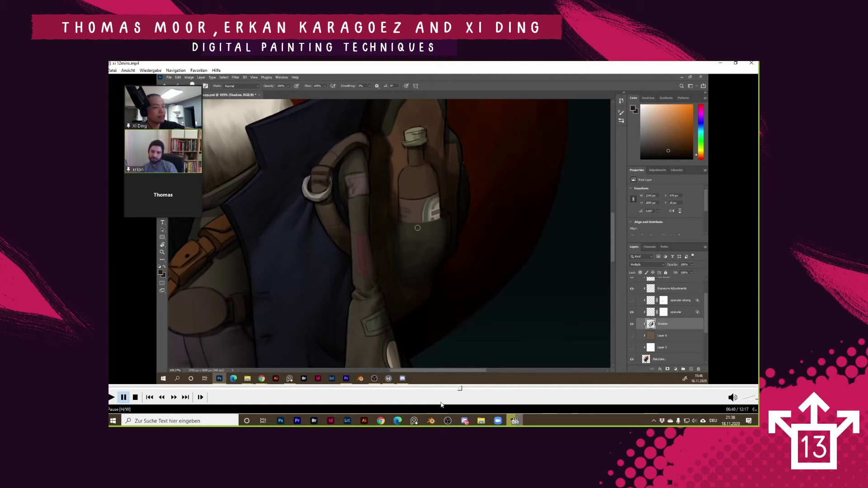
{"action": "left_click", "coordinate": [481, 421]}
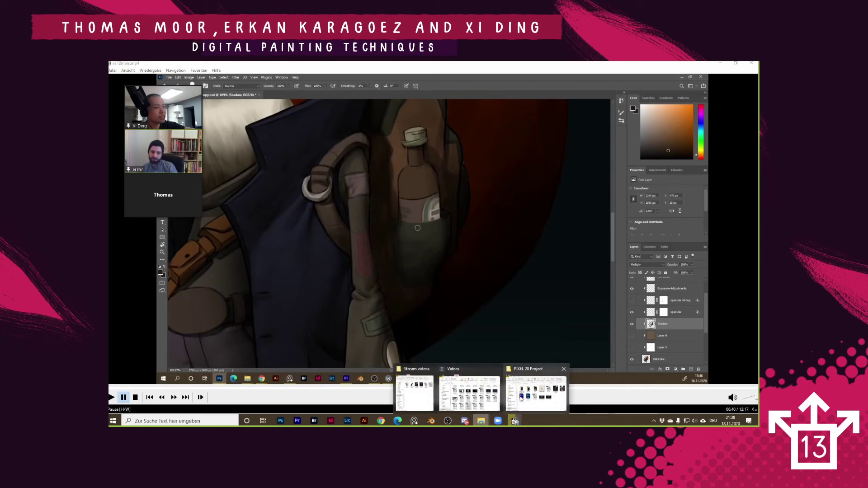
{"action": "left_click", "coordinate": [535, 393]}
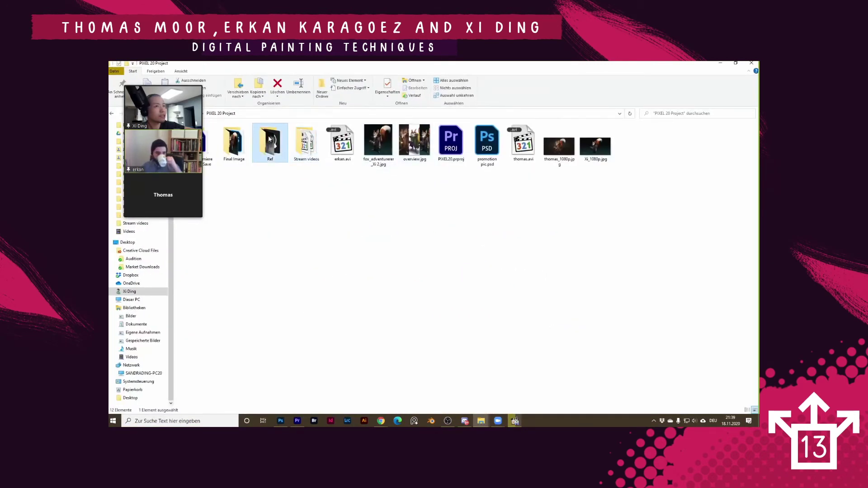
{"action": "double_click", "coordinate": [266, 138]}
{"action": "key", "text": "alt+Tab"}
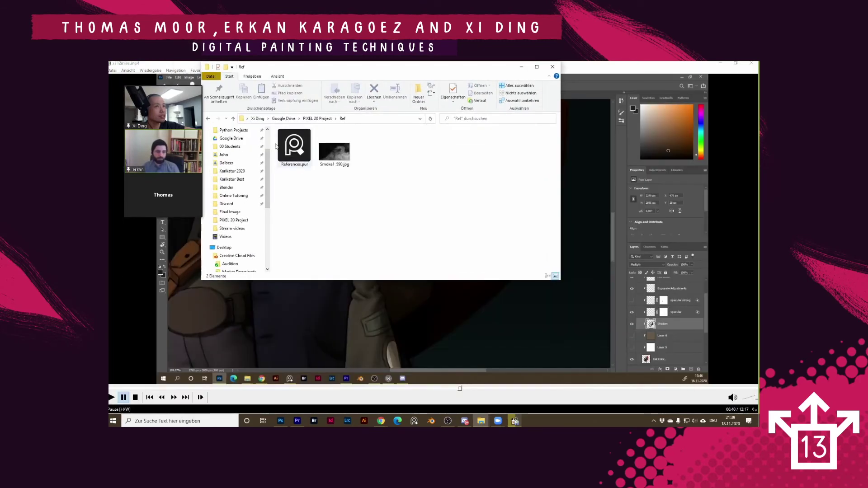
{"action": "key", "text": "alt+Tab"}
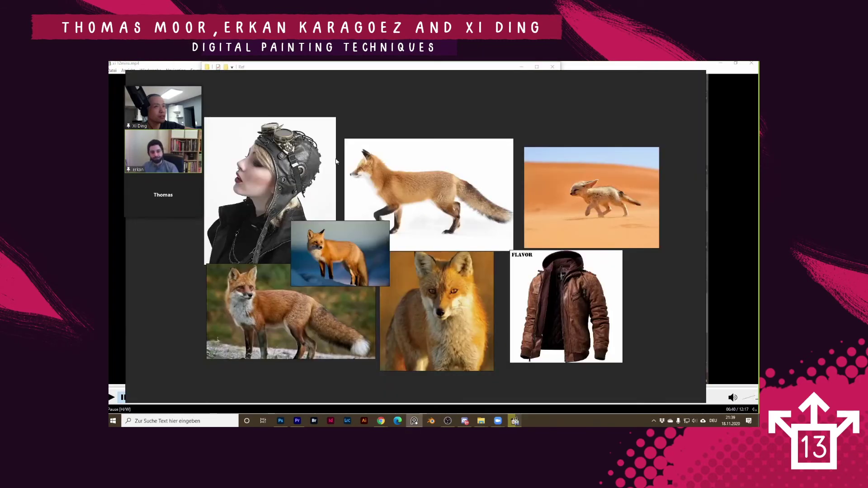
{"action": "scroll", "coordinate": [328, 226], "scroll_direction": "up", "scroll_amount": 2}
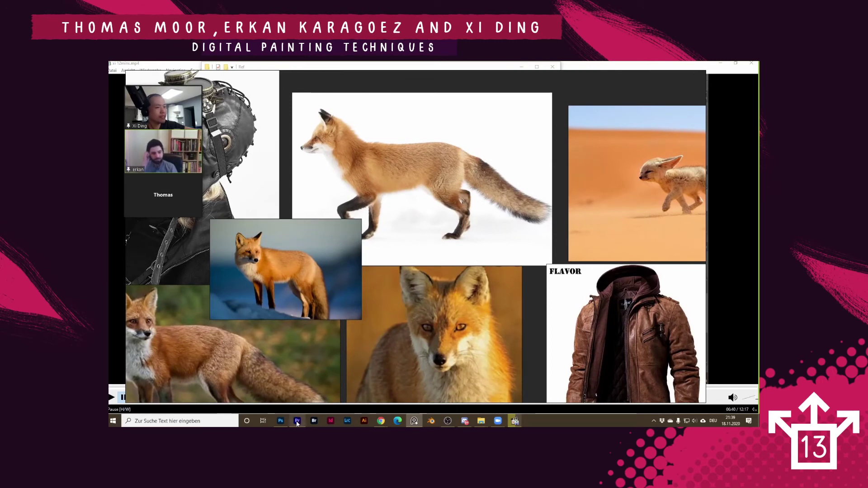
Step: Check the fox painting in Photoshop, minimise it and resume the painting video in the media player
{"action": "left_click", "coordinate": [280, 421]}
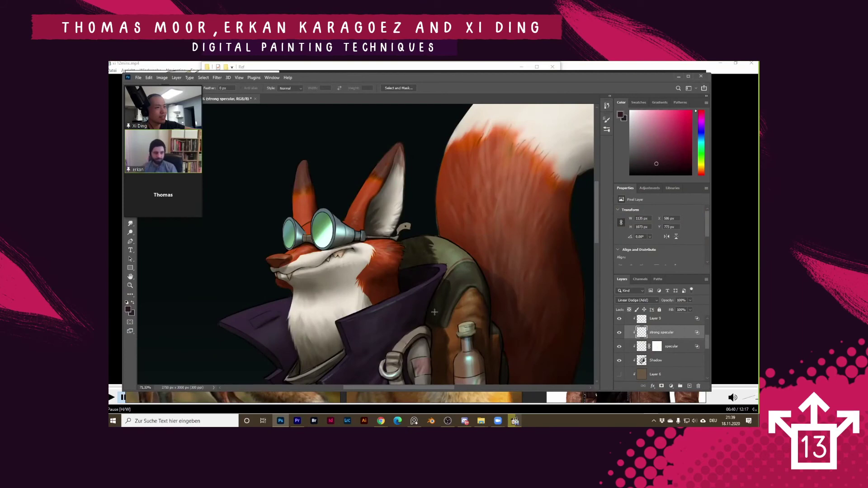
{"action": "left_click", "coordinate": [678, 76]}
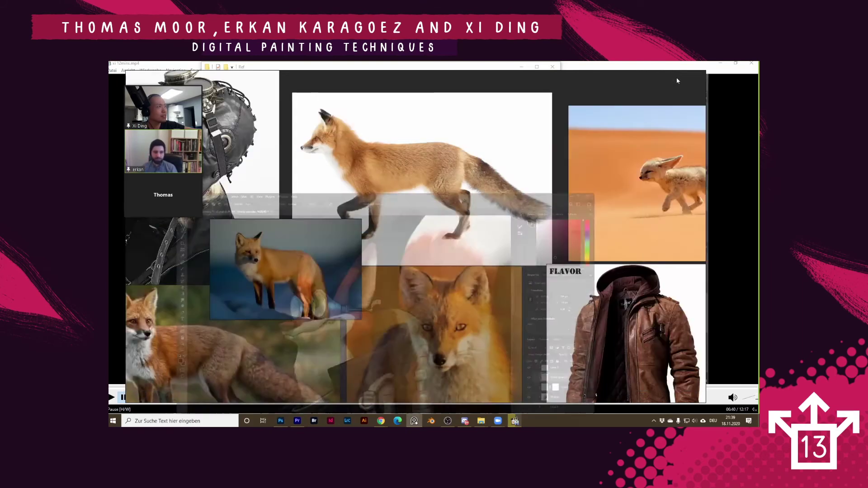
{"action": "left_click", "coordinate": [726, 97]}
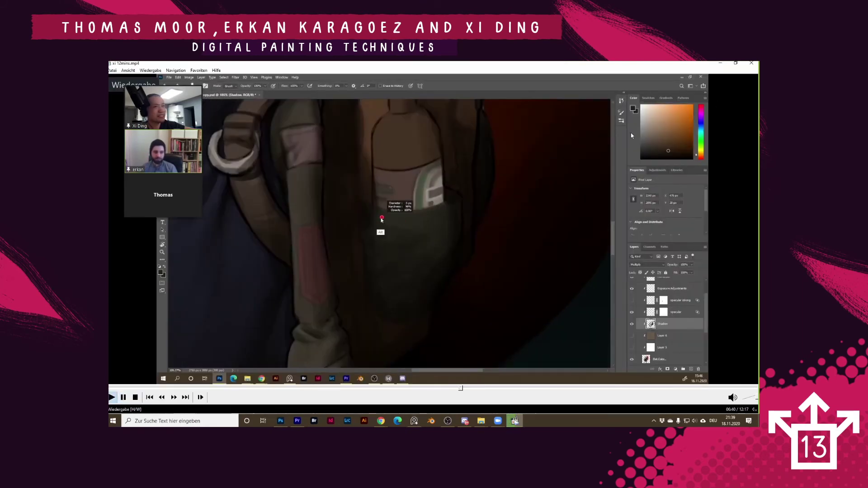
Step: Pause and seek through the xi 12mins.mp4 painting video around 06:41 to 06:48 to review the shading of the backpack's bottle pocket
{"action": "left_click", "coordinate": [468, 196]}
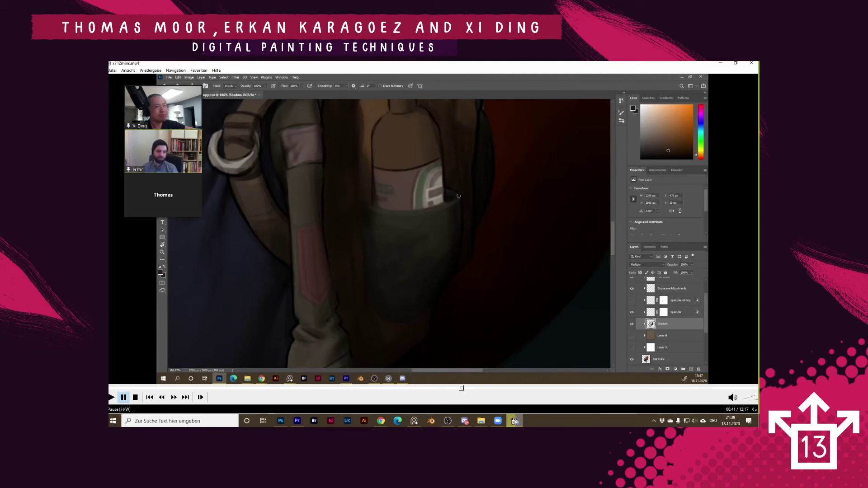
{"action": "left_click", "coordinate": [456, 388]}
{"action": "left_click", "coordinate": [464, 389]}
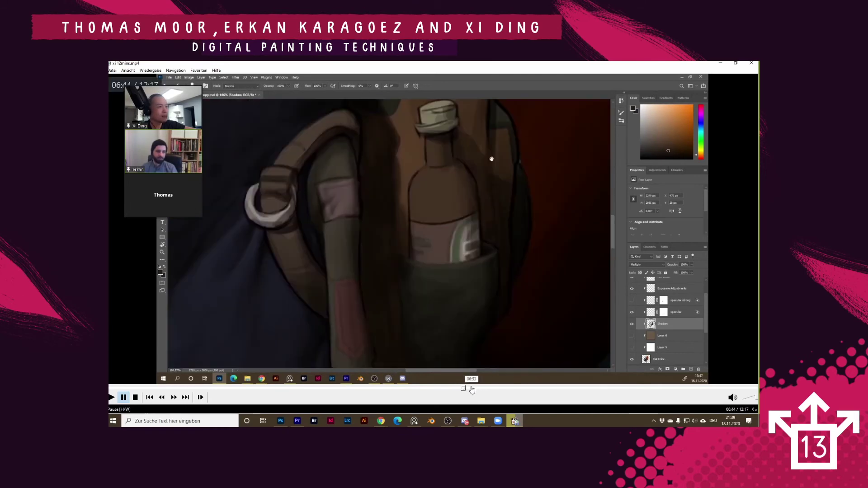
{"action": "key", "text": "space"}
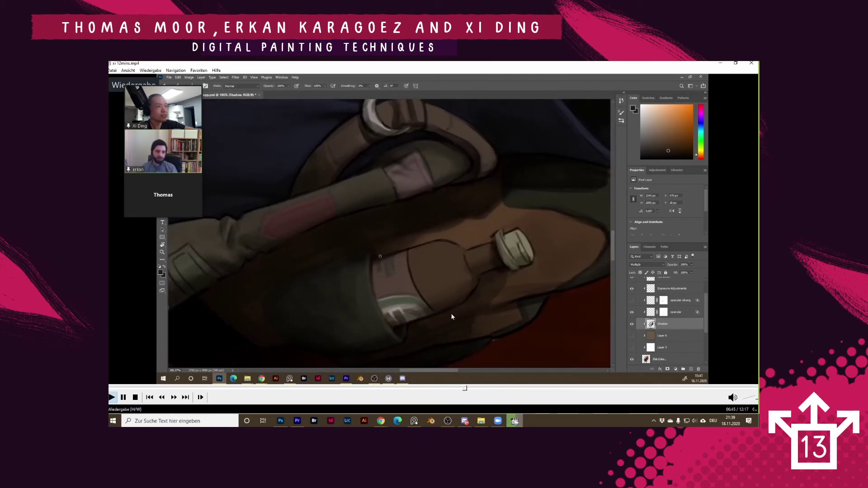
{"action": "left_click", "coordinate": [462, 387]}
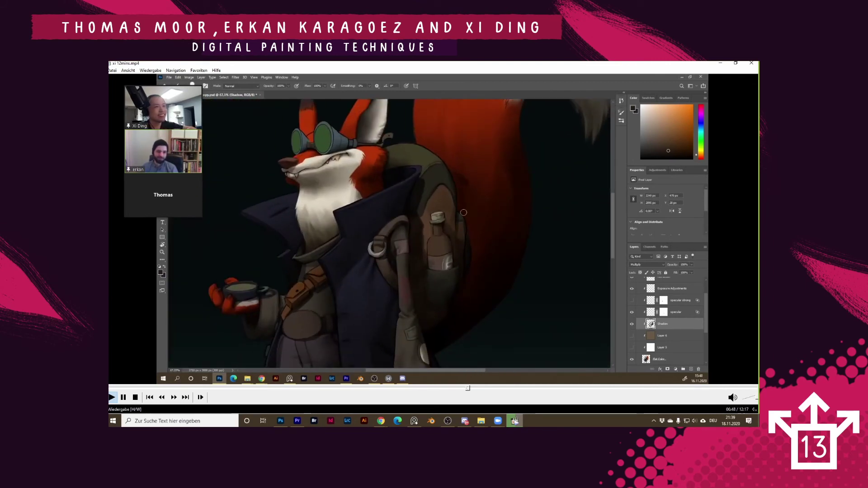
Step: Watch the painting video through the specular layer work on the sleeve, pausing and resuming, and skip forward to about 08:41
{"action": "key", "text": "space"}
{"action": "key", "text": "space"}
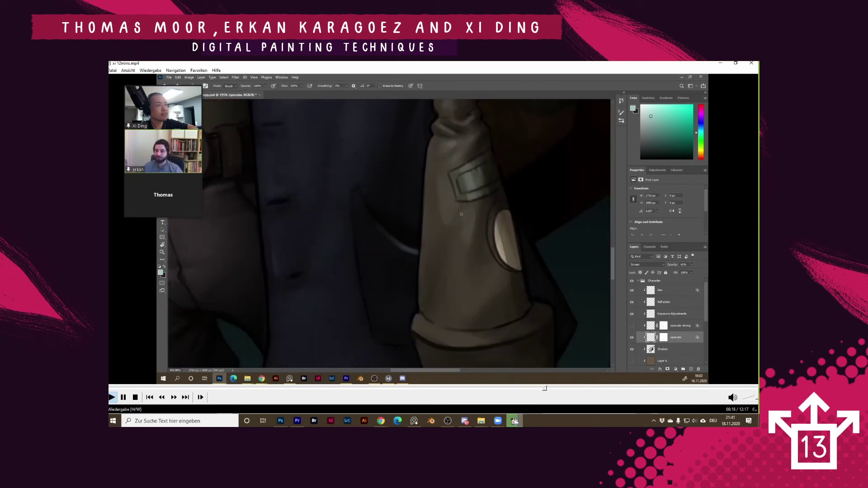
{"action": "key", "text": "ctrl+Right"}
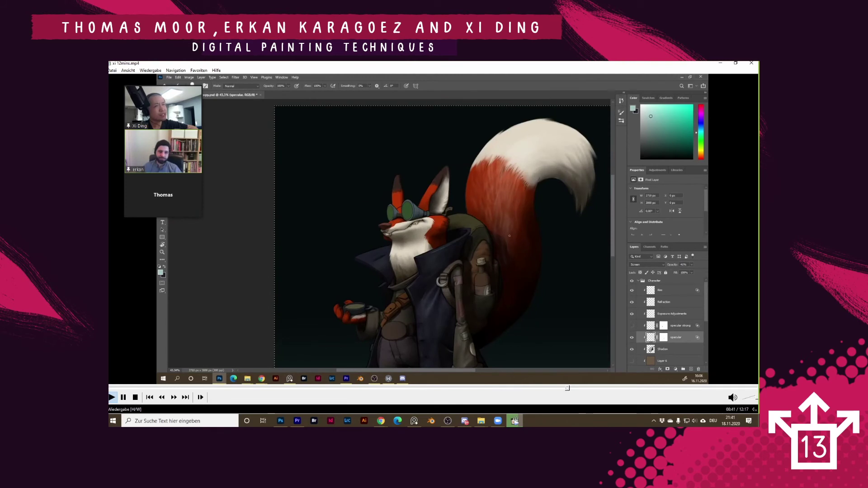